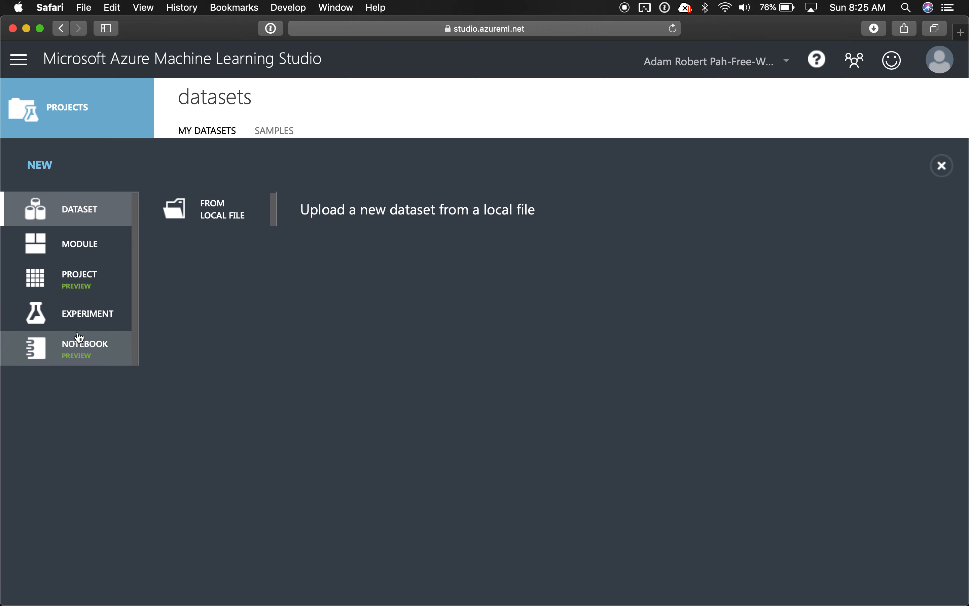
# Create a blank experiment and add the saved dataset full_np_user_data.csv to its canvas.
pyautogui.click(86, 315)
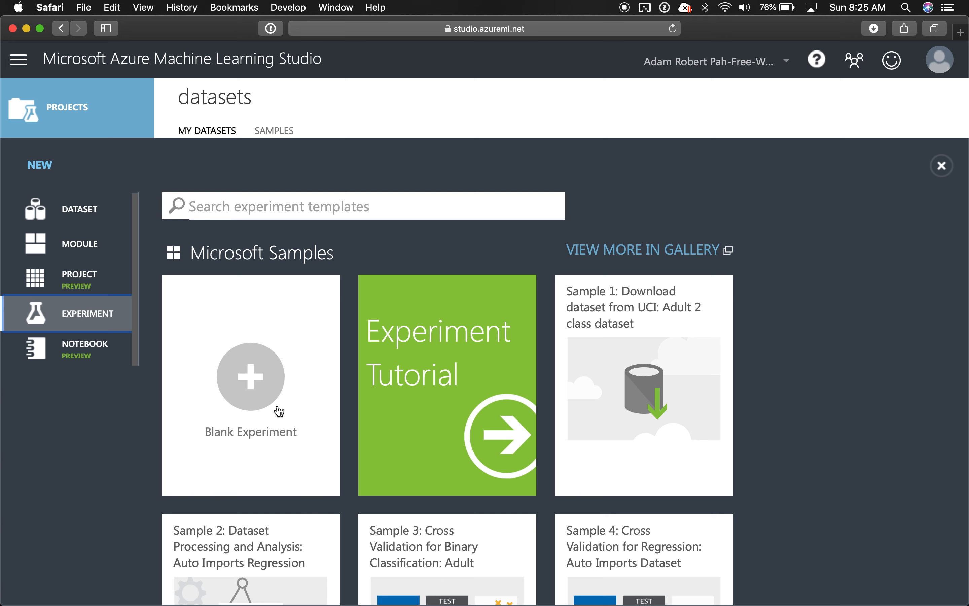
pyautogui.click(301, 388)
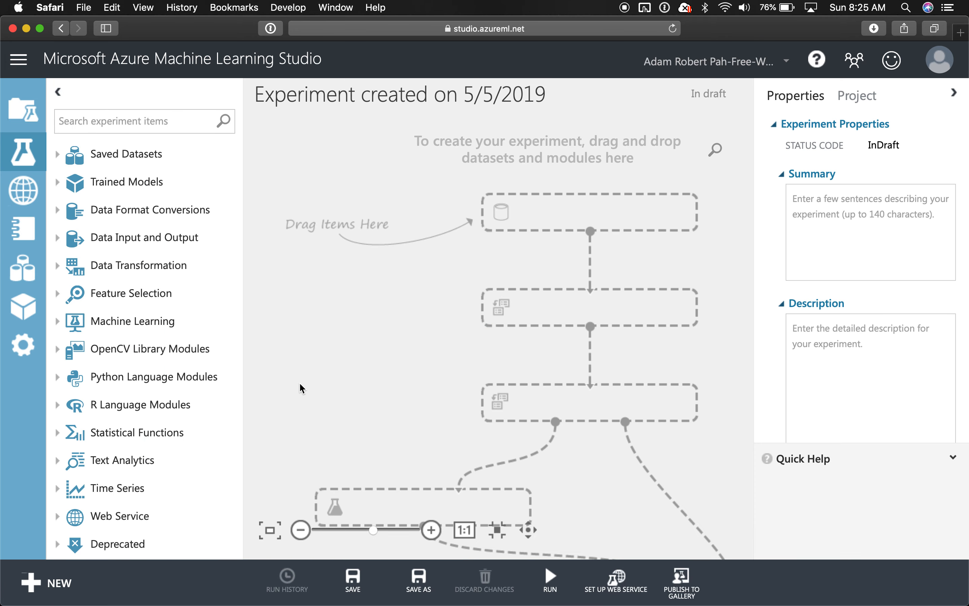
pyautogui.click(69, 159)
pyautogui.click(72, 183)
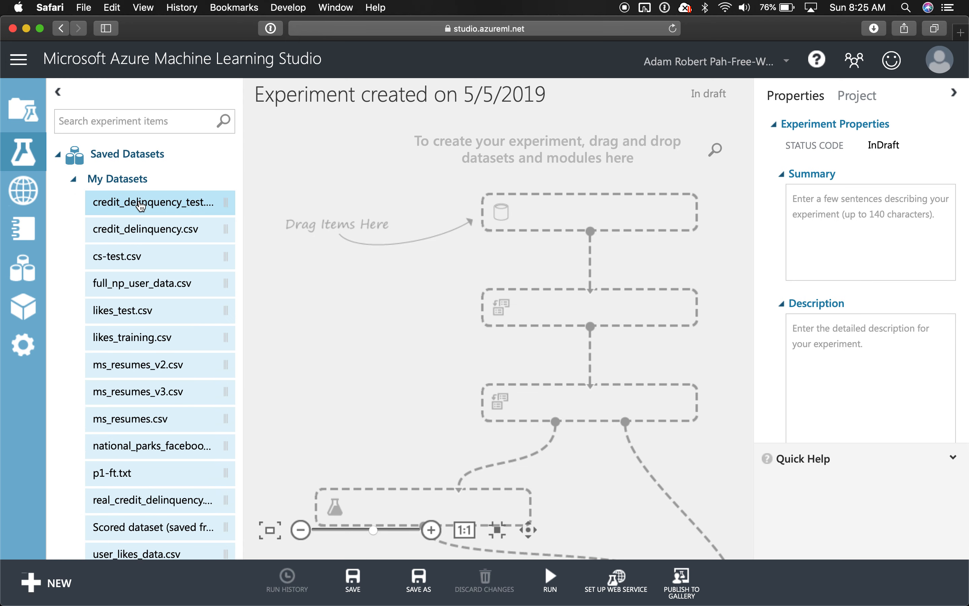
pyautogui.moveTo(150, 279); pyautogui.dragTo(582, 210)
# Visualize the full_np_user_data.csv dataset and examine its size and its demographic, personality and likes columns.
pyautogui.rightClick(594, 206)
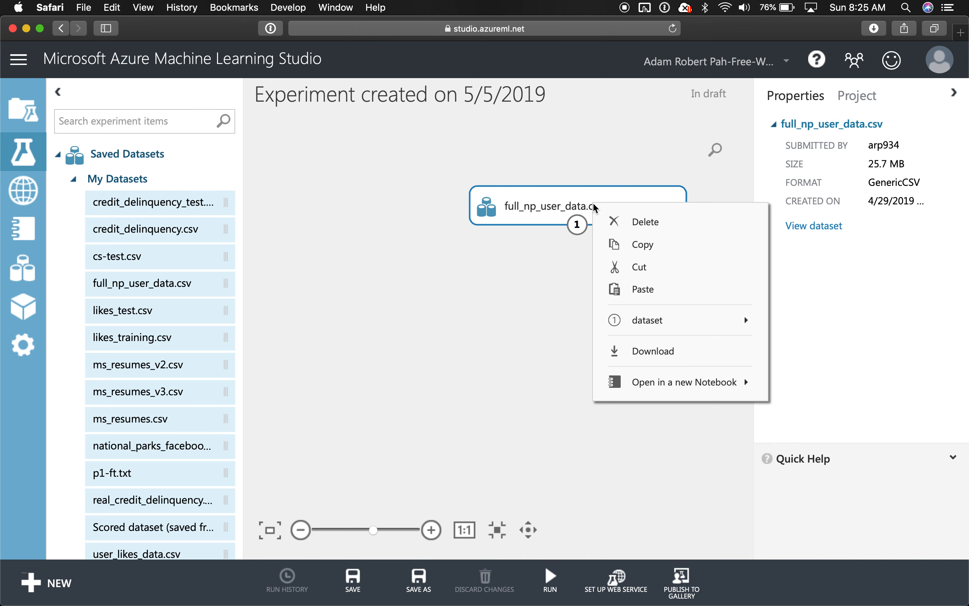
pyautogui.moveTo(645, 320)
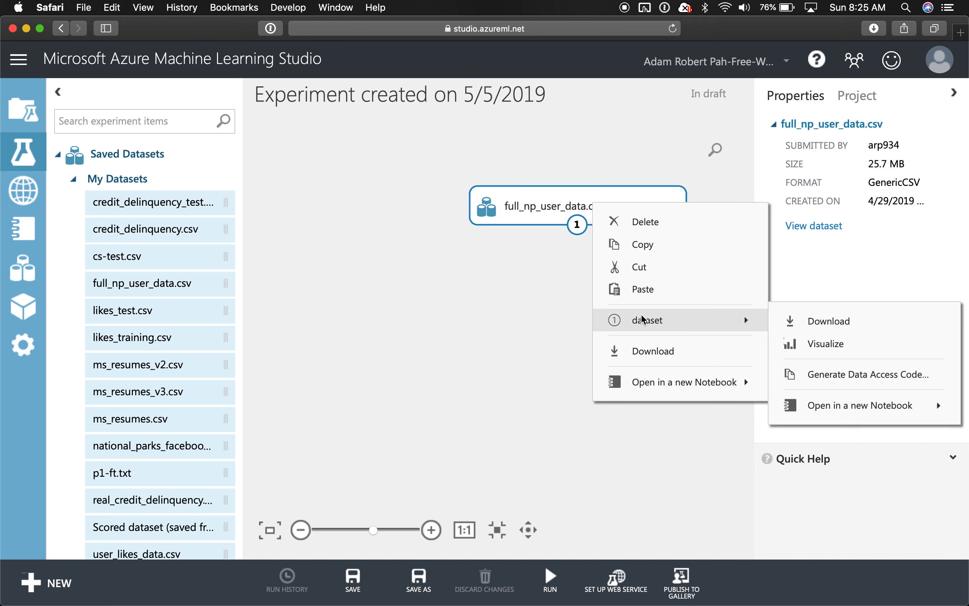
pyautogui.click(829, 344)
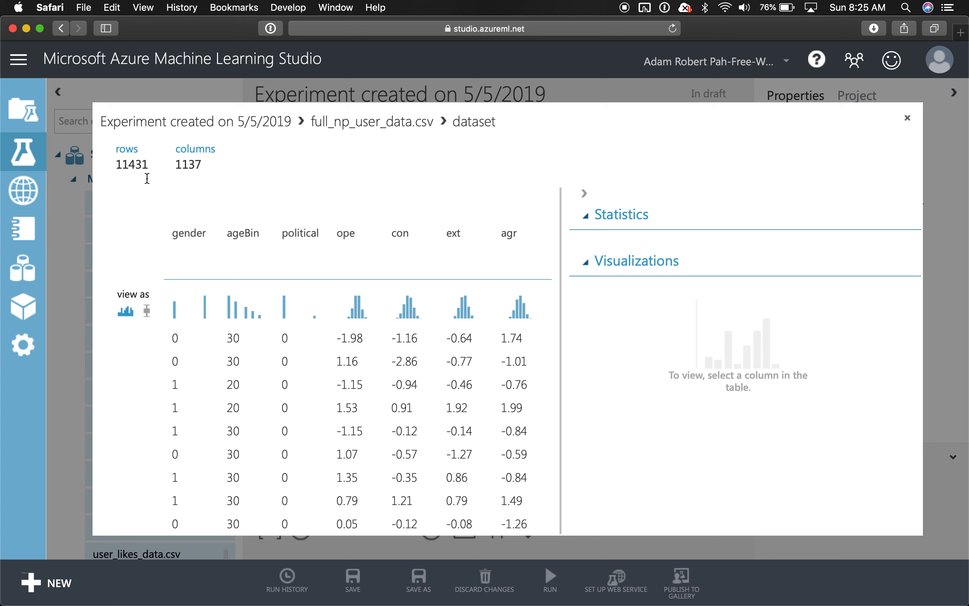
pyautogui.scroll(-10, 175, 364)
pyautogui.scroll(10, 176, 364)
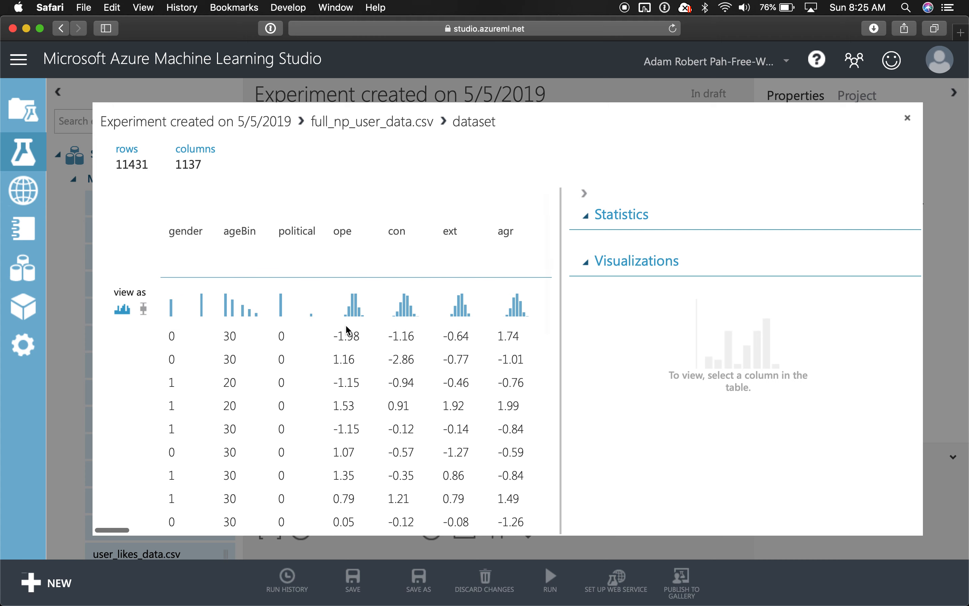
pyautogui.hscroll(10, 346, 326)
pyautogui.hscroll(15, 347, 329)
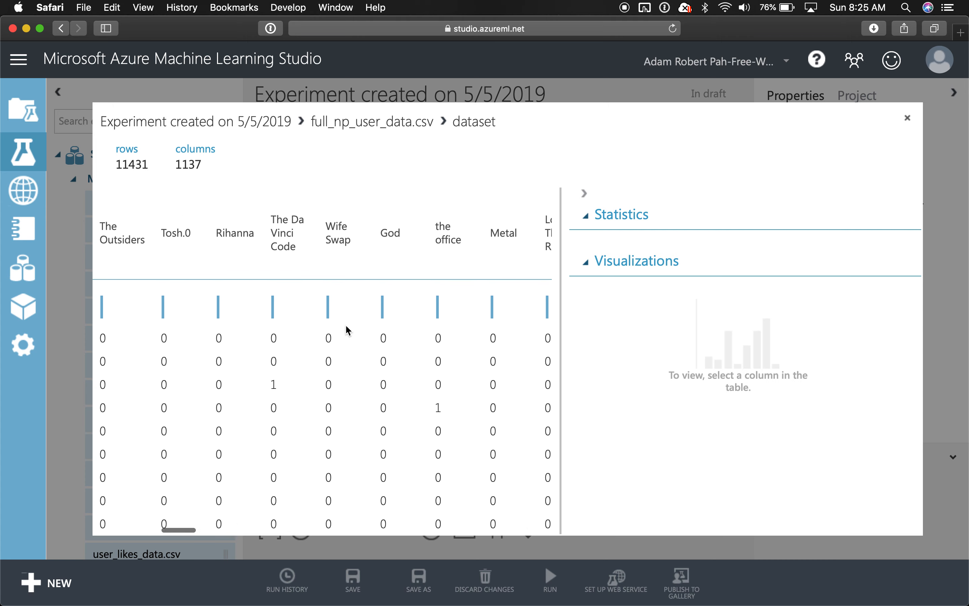
pyautogui.hscroll(5, 345, 324)
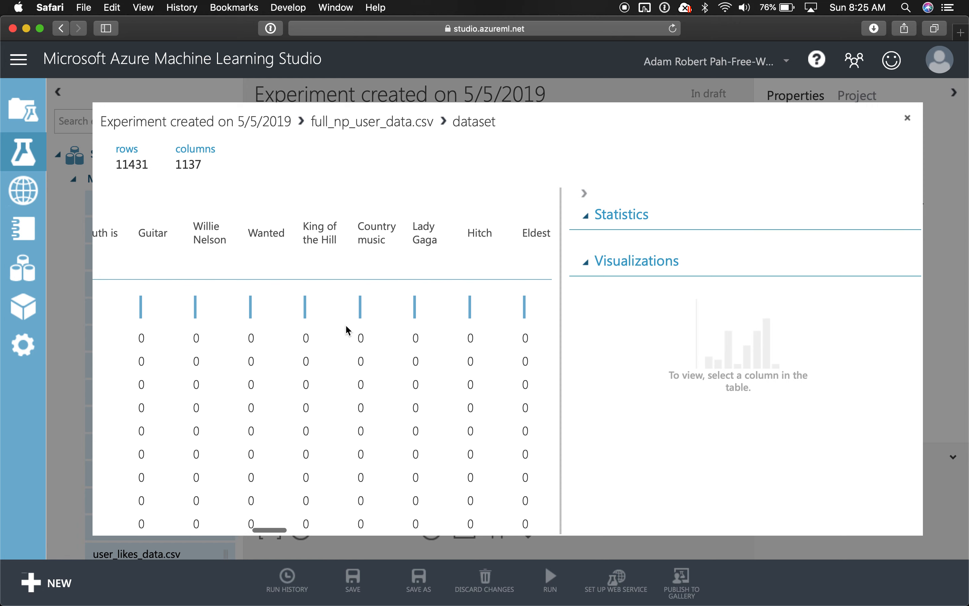
pyautogui.hscroll(10, 425, 235)
pyautogui.hscroll(15, 425, 235)
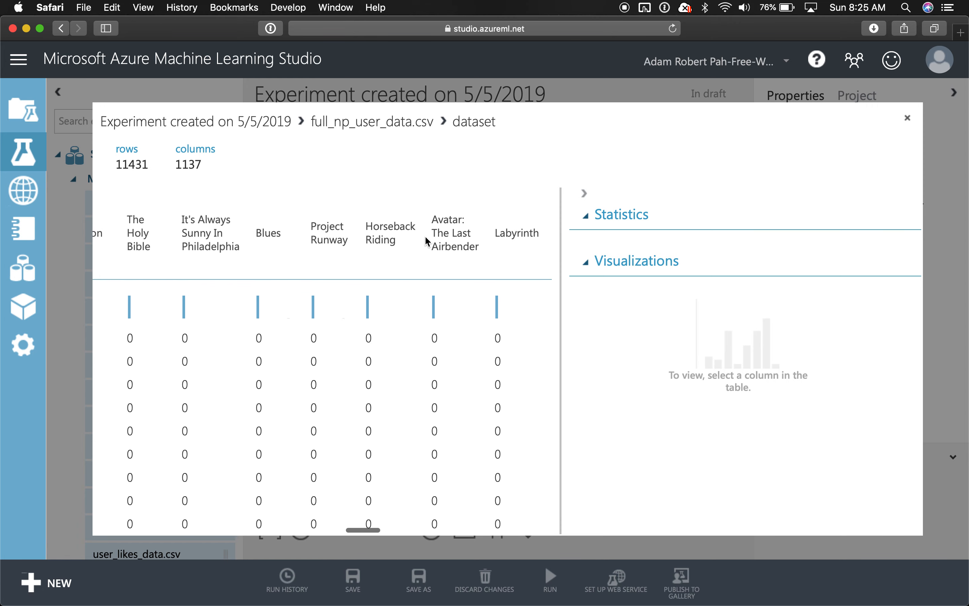
pyautogui.hscroll(-5, 425, 236)
pyautogui.hscroll(-20, 425, 235)
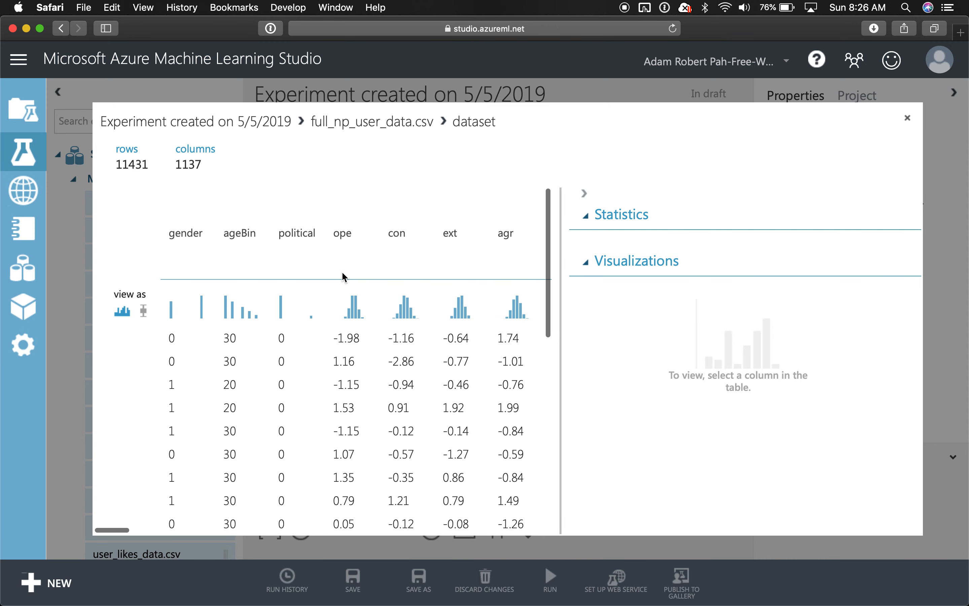
pyautogui.hscroll(3, 343, 276)
pyautogui.hscroll(-4, 183, 280)
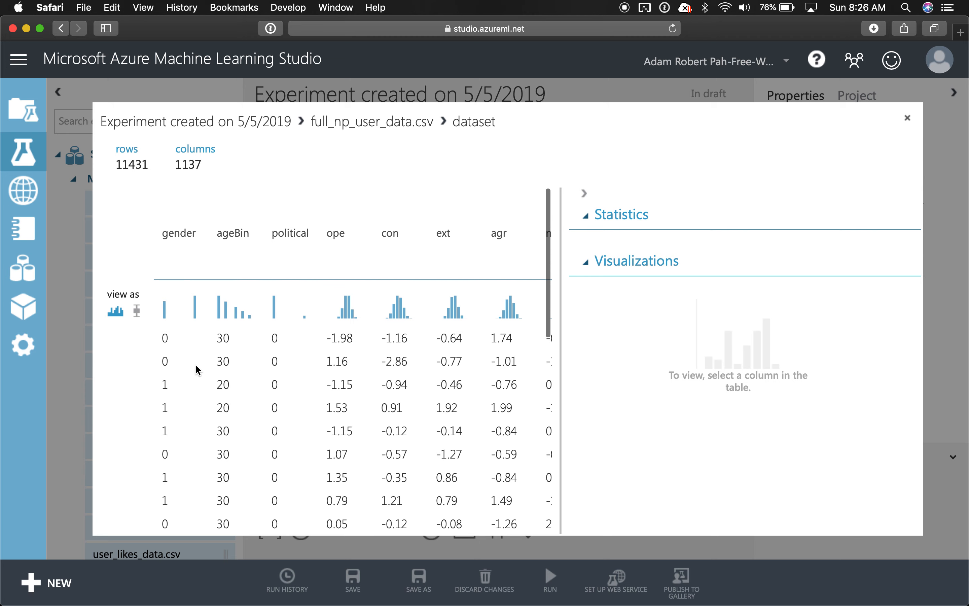
pyautogui.click(908, 118)
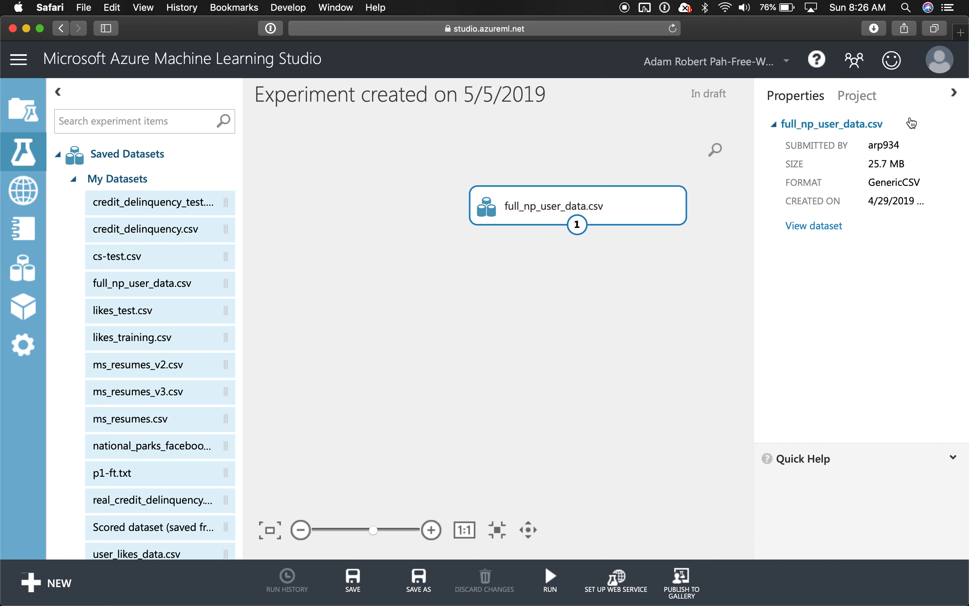
pyautogui.click(529, 378)
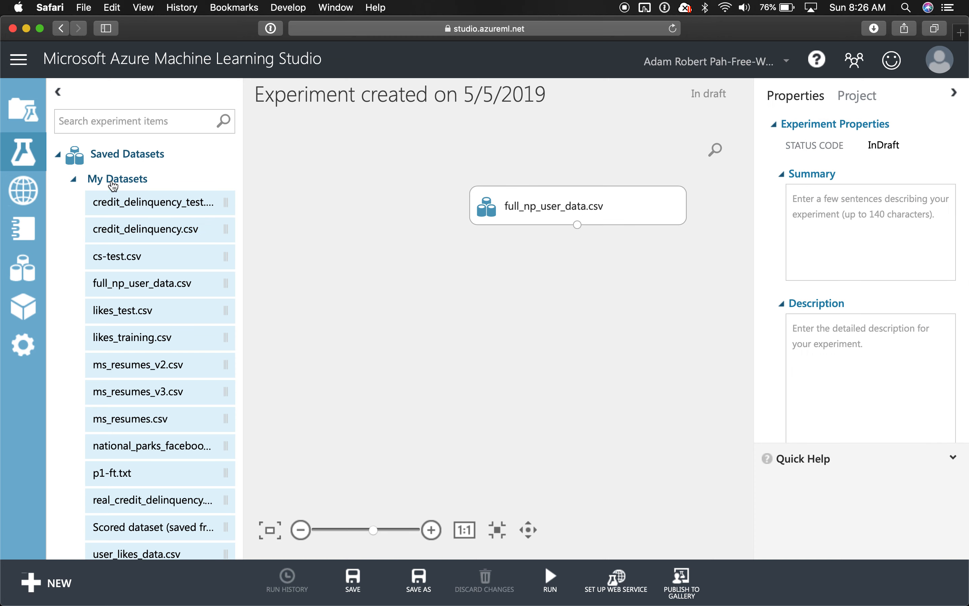
# Add a Select Columns in Dataset module below the dataset and connect the dataset's output to its input.
pyautogui.click(73, 178)
pyautogui.click(59, 157)
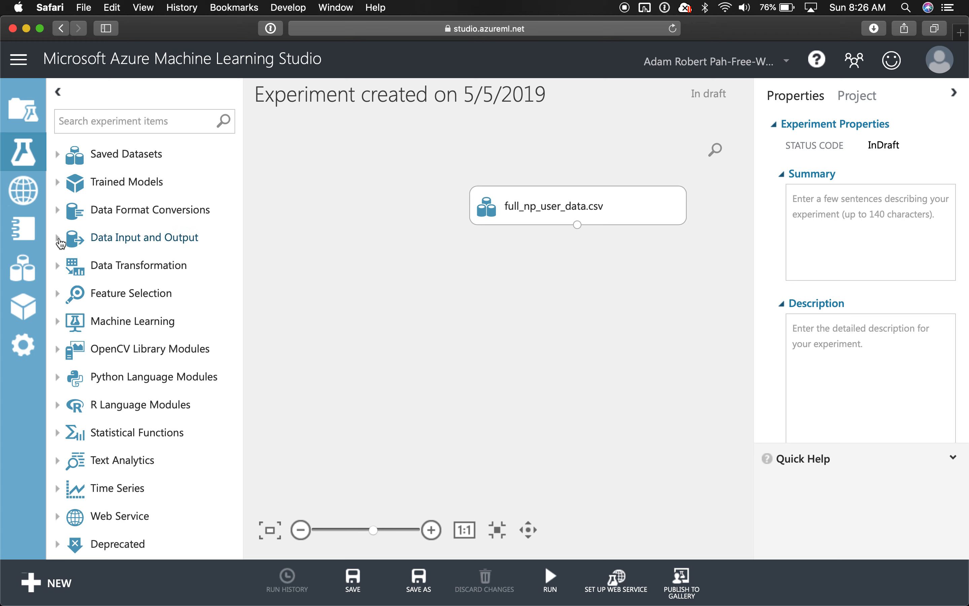
pyautogui.click(58, 238)
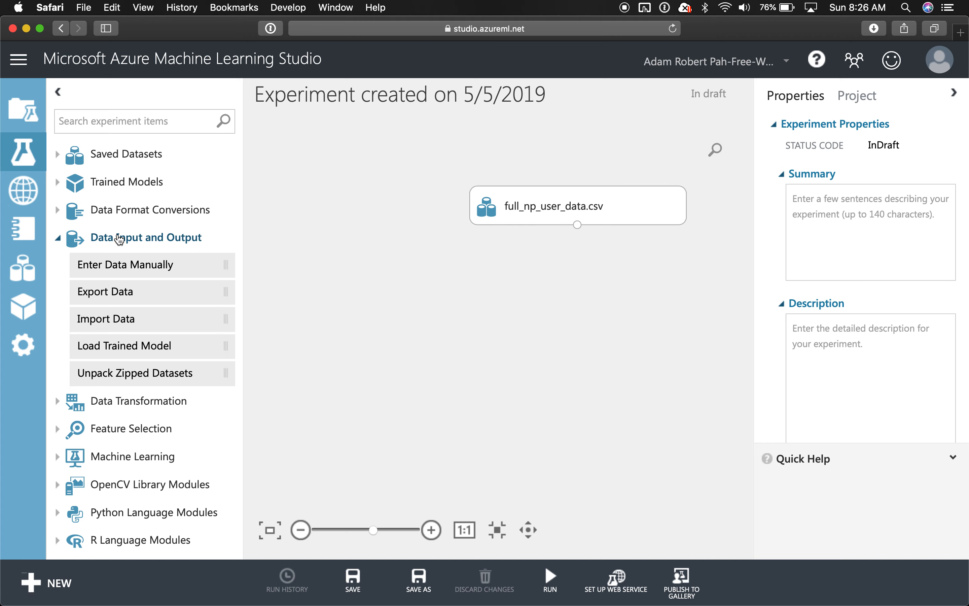
pyautogui.click(56, 237)
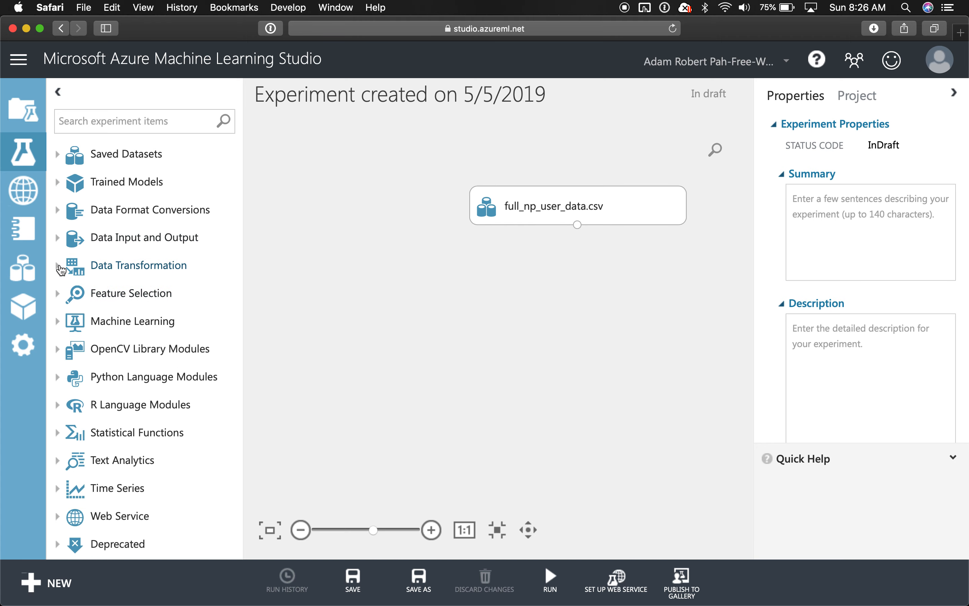
pyautogui.click(90, 259)
pyautogui.scroll(-3, 90, 256)
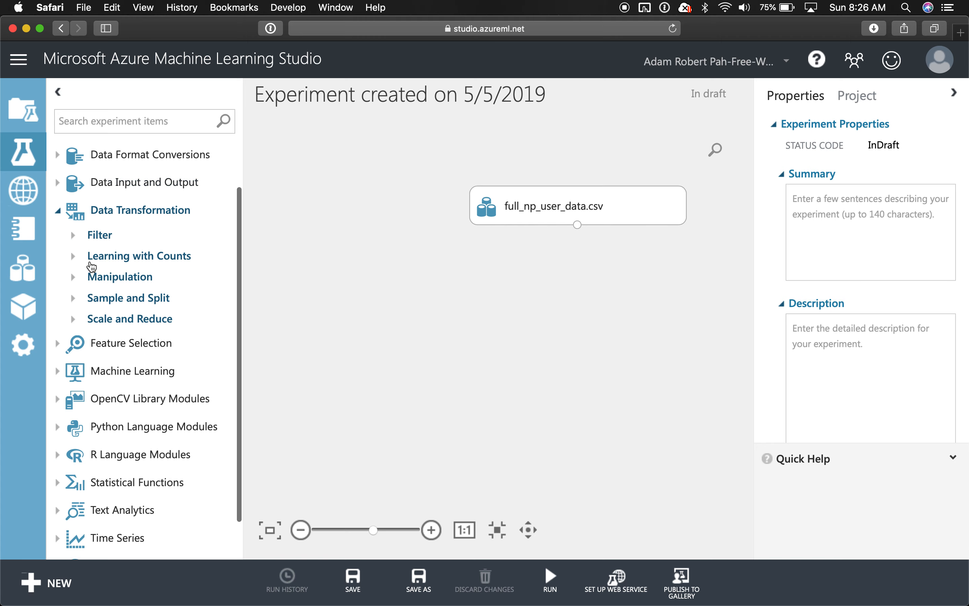
pyautogui.click(76, 284)
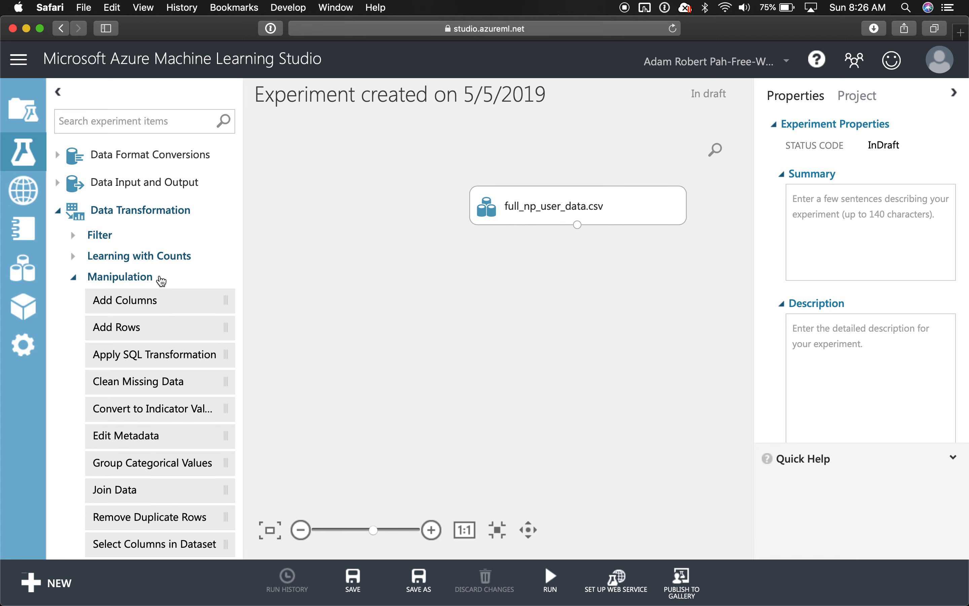
pyautogui.scroll(-7, 158, 279)
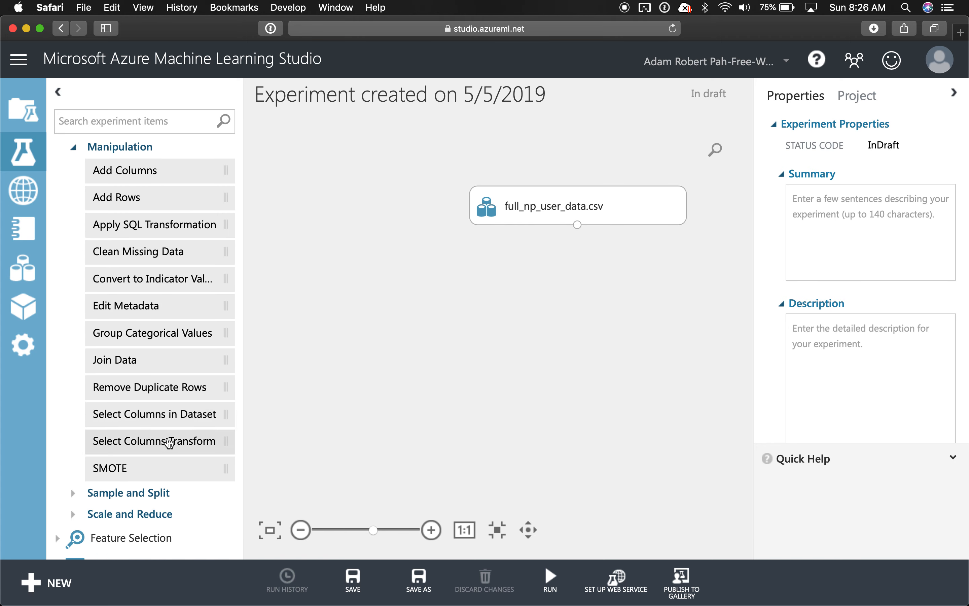
pyautogui.moveTo(167, 439); pyautogui.dragTo(579, 266)
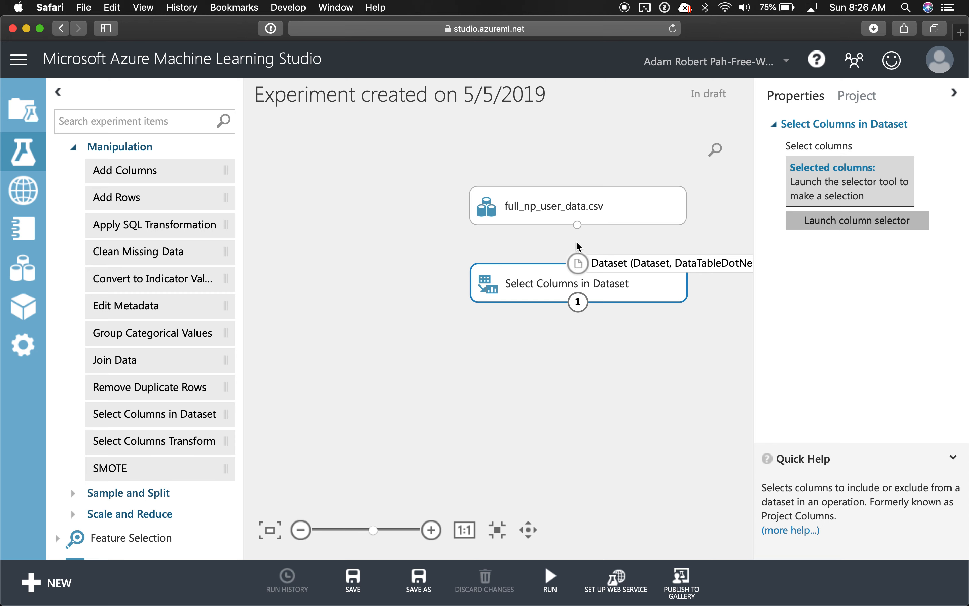
pyautogui.moveTo(579, 227); pyautogui.dragTo(611, 274)
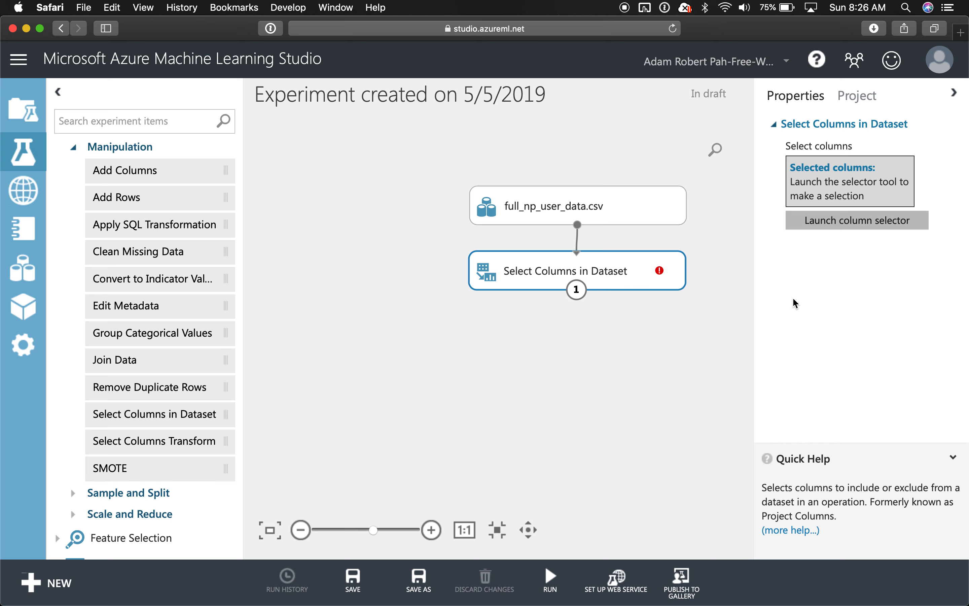
# Set up a rule for the Select Columns in Dataset module that begins with all columns and excludes by column names.
pyautogui.click(876, 228)
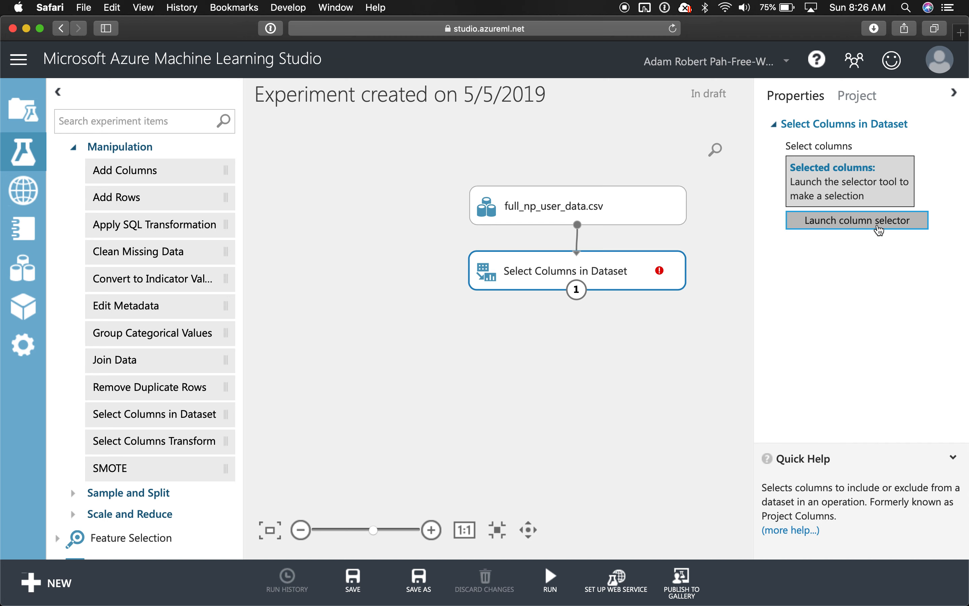
pyautogui.click(878, 227)
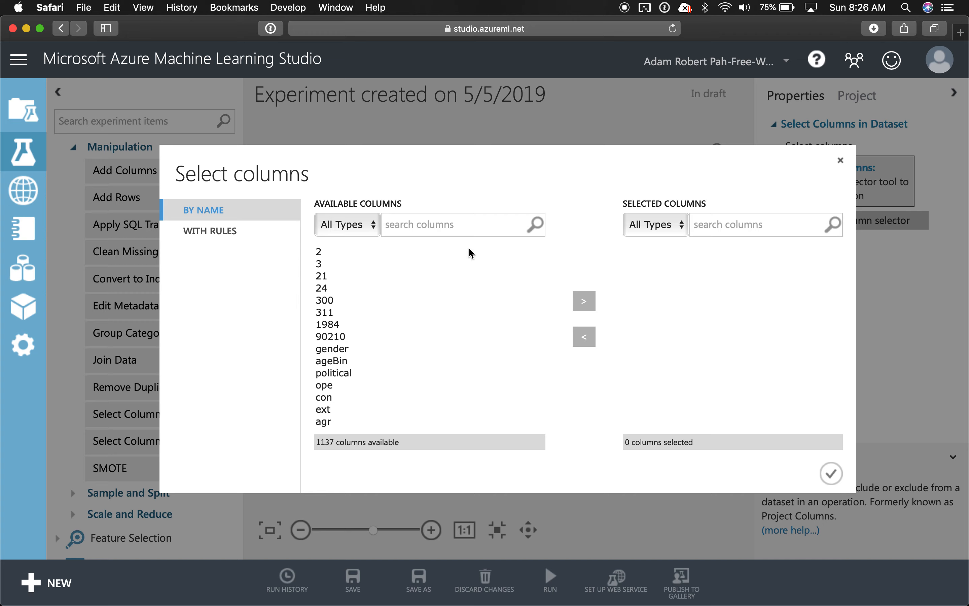
pyautogui.scroll(-2, 466, 332)
pyautogui.scroll(-15, 466, 336)
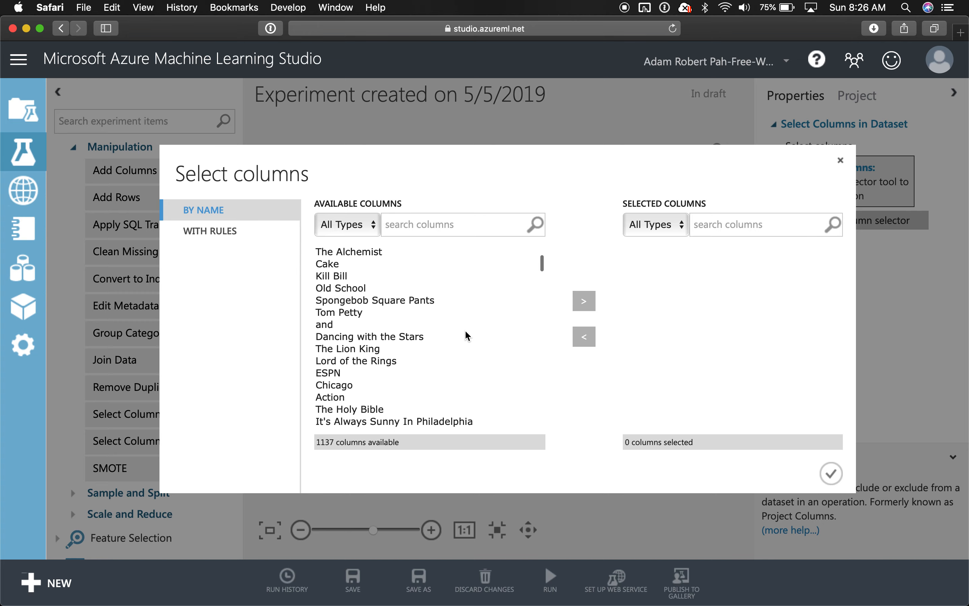
pyautogui.scroll(-15, 466, 336)
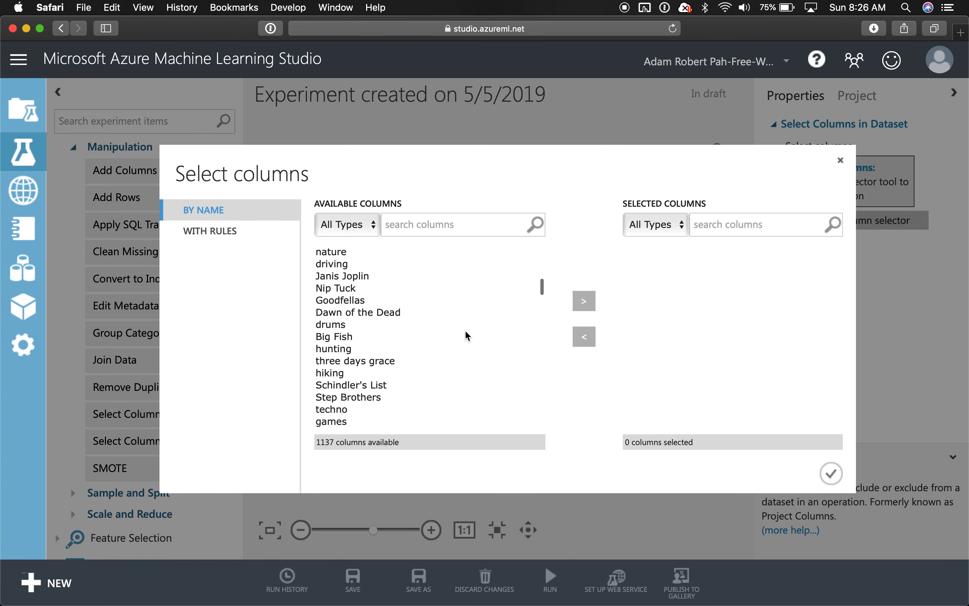
pyautogui.click(210, 231)
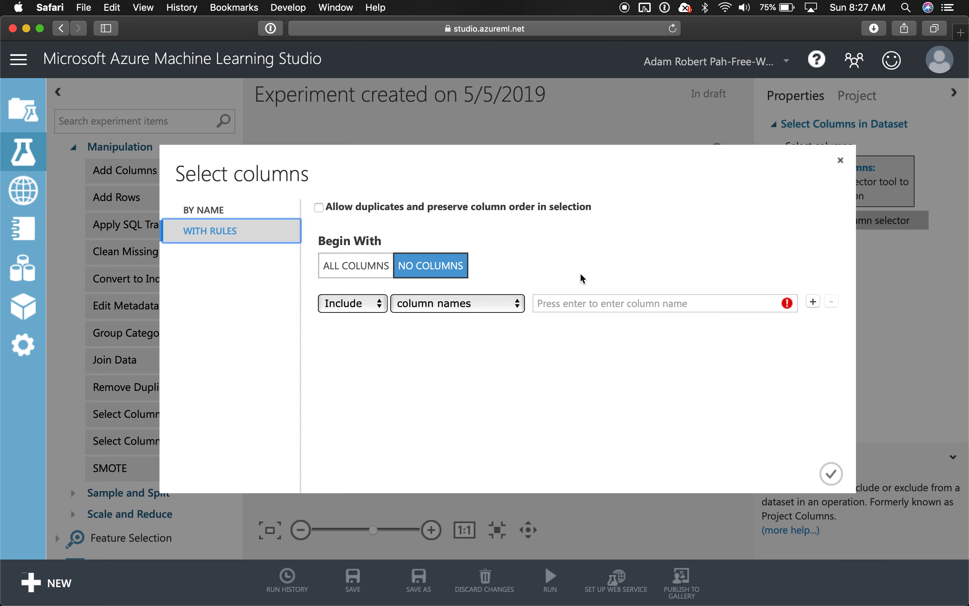
pyautogui.click(377, 276)
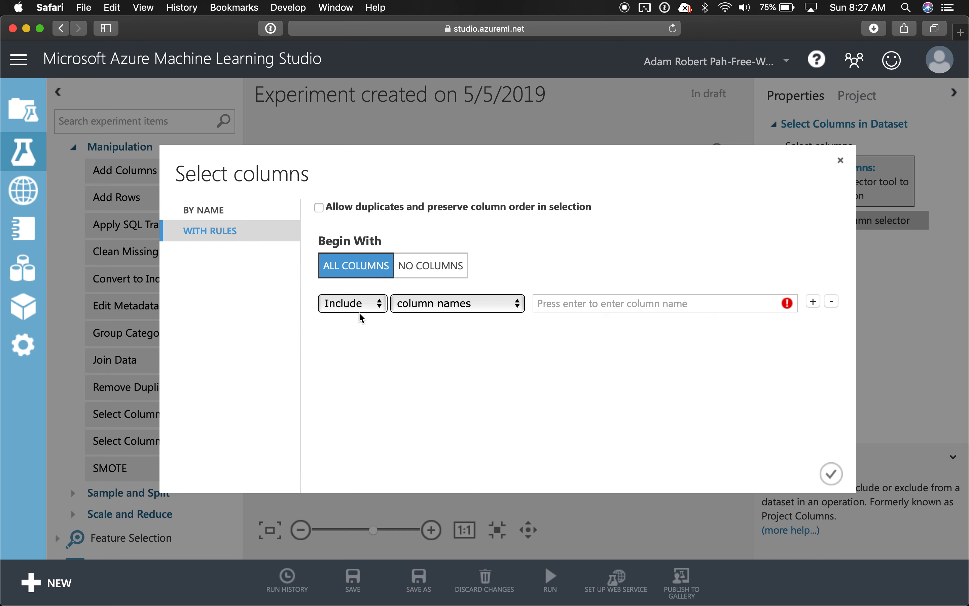
pyautogui.click(364, 303)
pyautogui.click(344, 321)
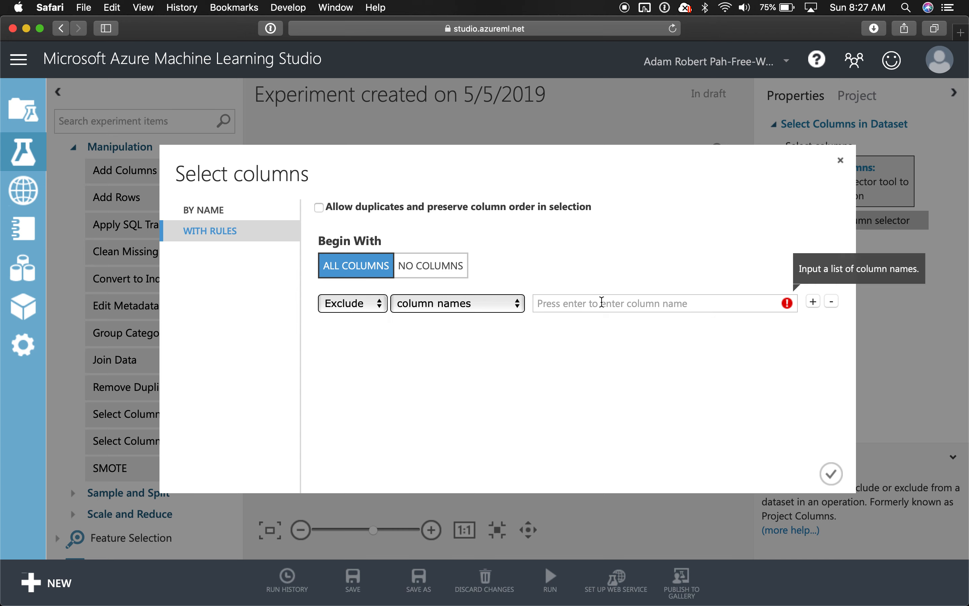
# Exclude the columns gender, ageBin, political, ope, con, ext, agr and neu, and apply the column selection.
pyautogui.click(567, 309)
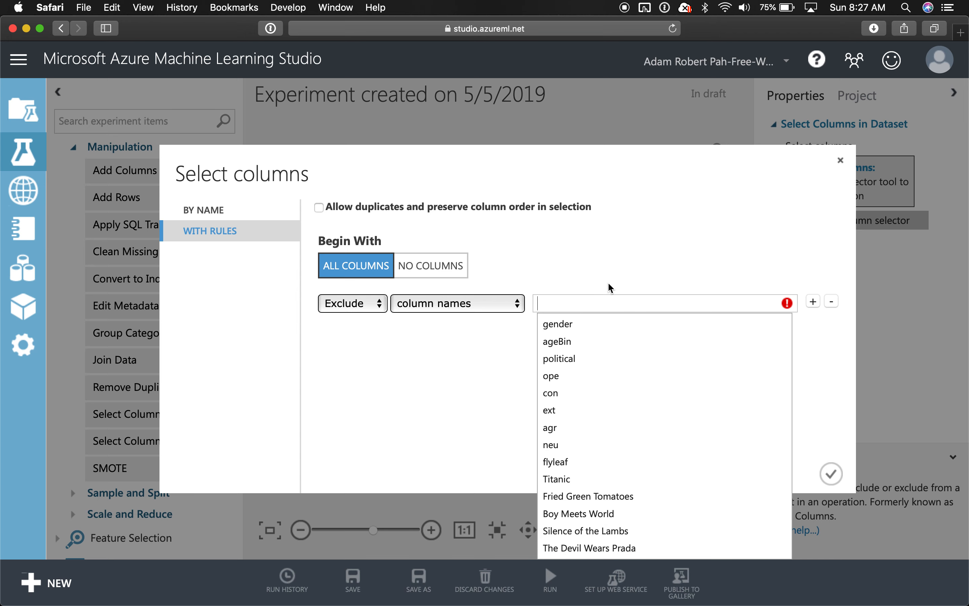
pyautogui.click(576, 323)
pyautogui.click(619, 346)
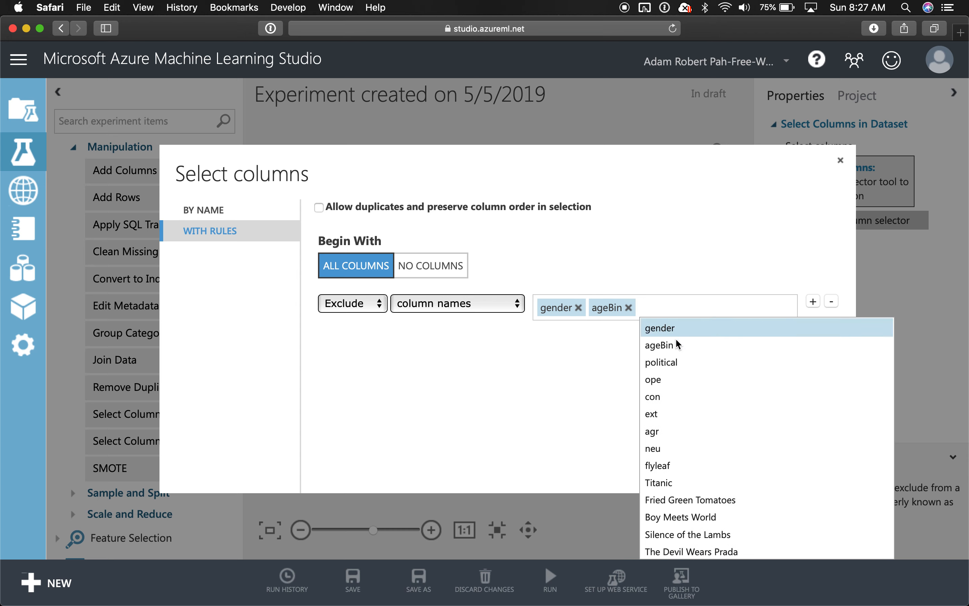
pyautogui.click(673, 363)
pyautogui.click(605, 401)
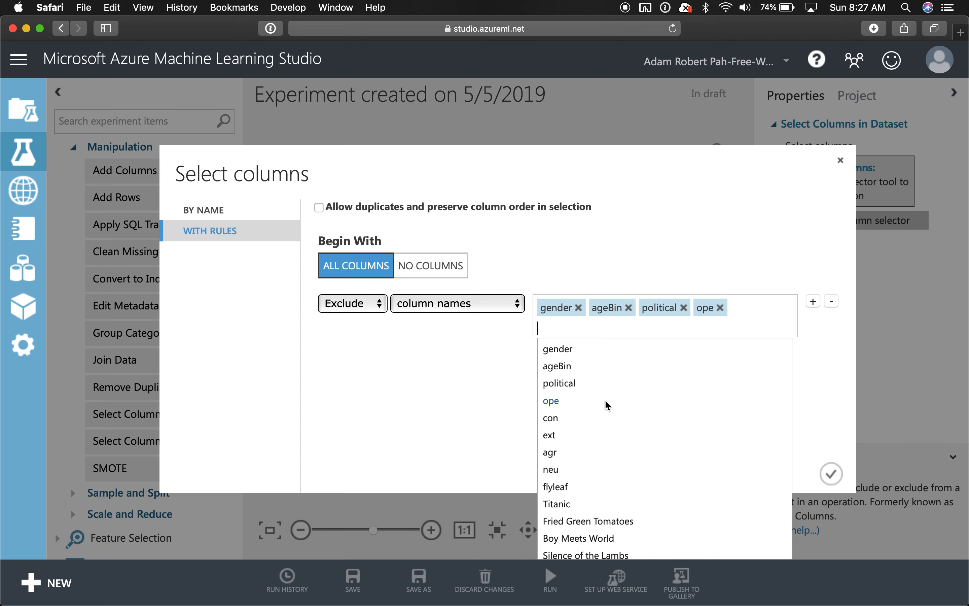
pyautogui.click(593, 418)
pyautogui.click(563, 435)
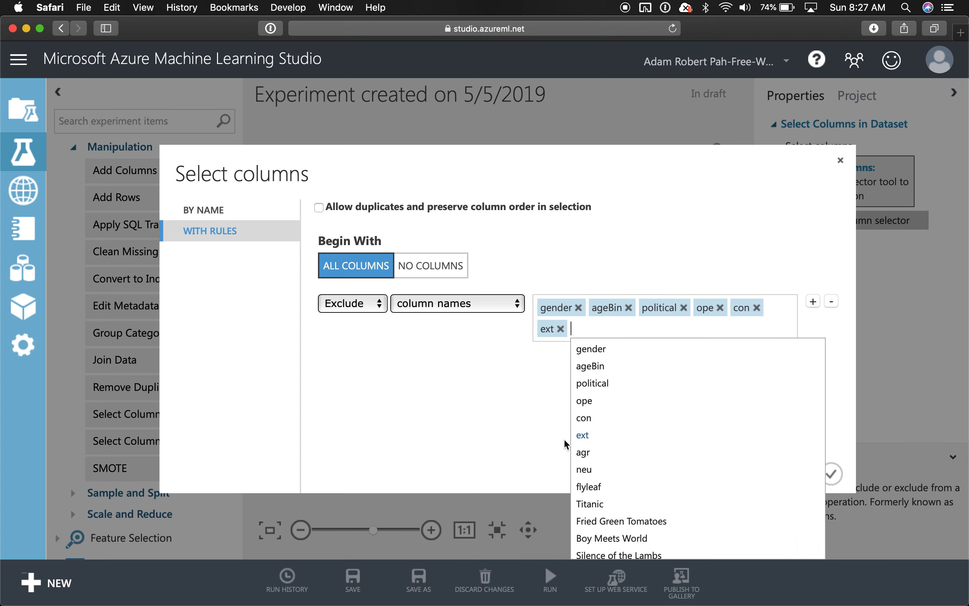
pyautogui.click(605, 454)
pyautogui.click(628, 469)
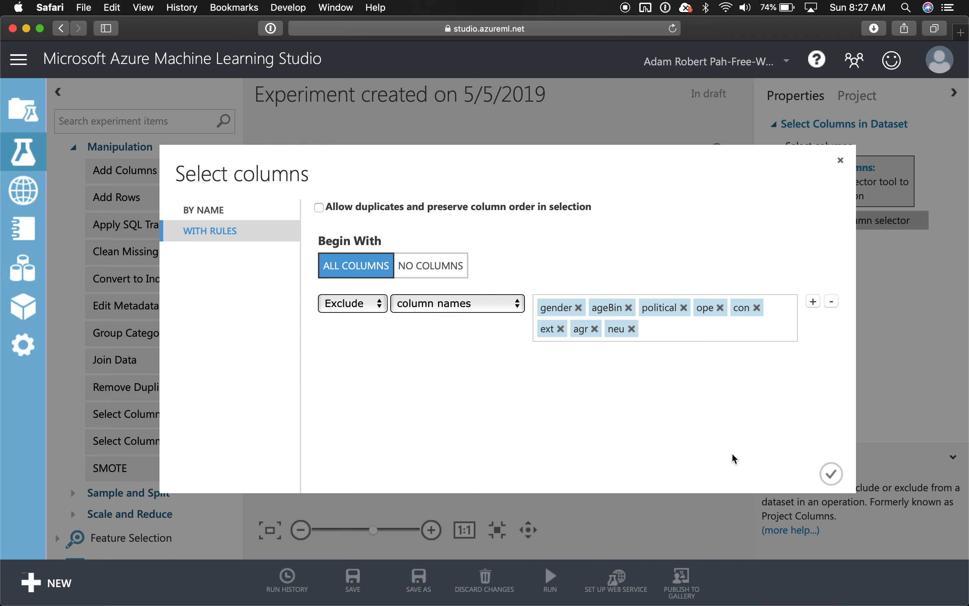
pyautogui.click(832, 474)
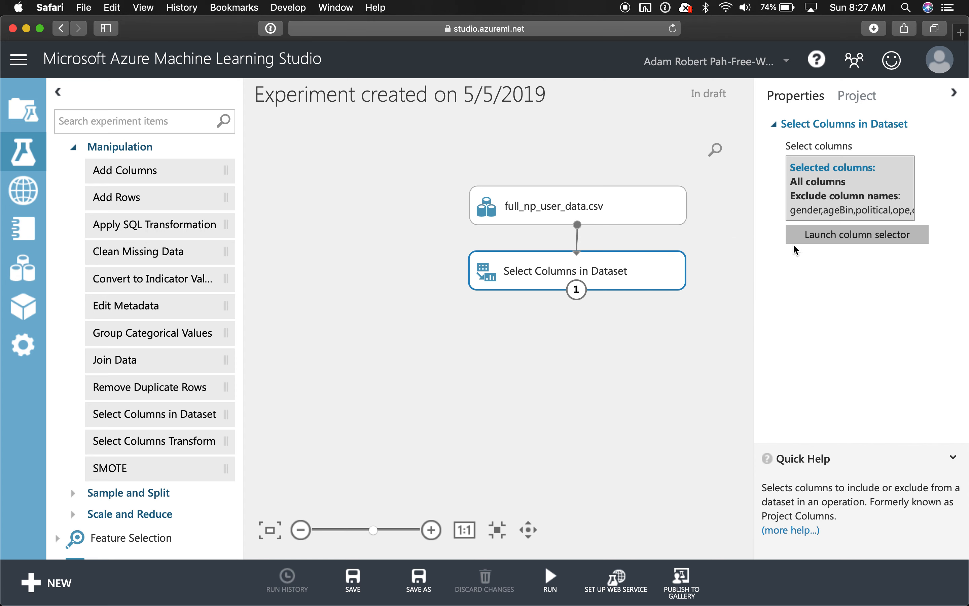
# Reopen the column selection and remove gender, ageBin, political, ope, con, ext, agr and neu from the exclusion rule.
pyautogui.click(863, 236)
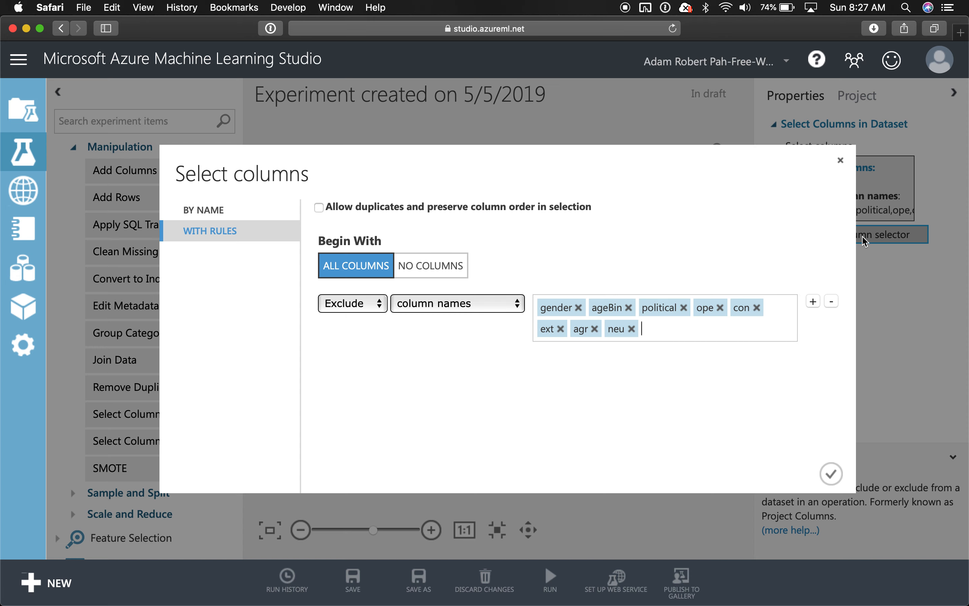
pyautogui.click(631, 328)
pyautogui.click(594, 329)
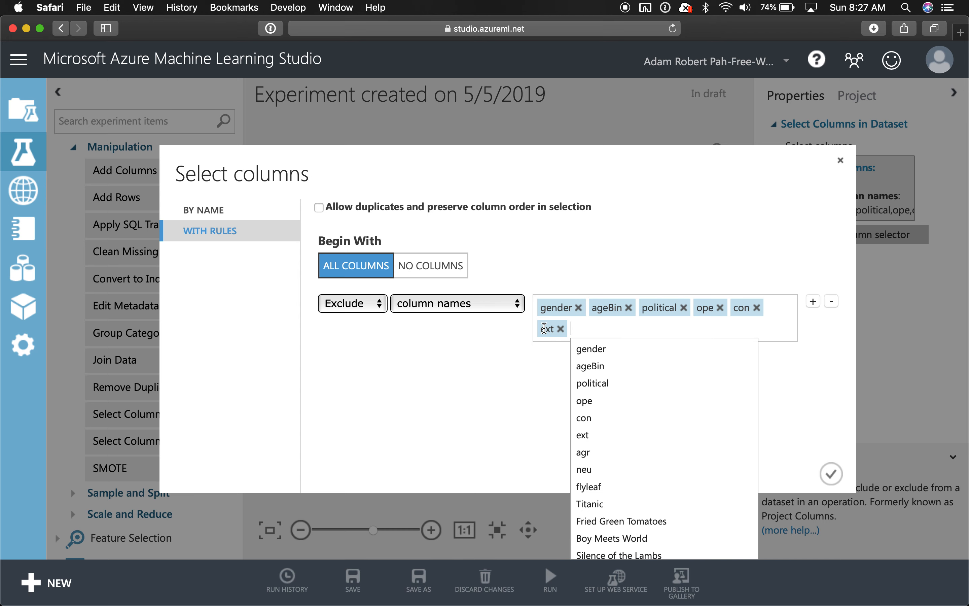
pyautogui.click(561, 329)
pyautogui.click(757, 307)
pyautogui.click(721, 307)
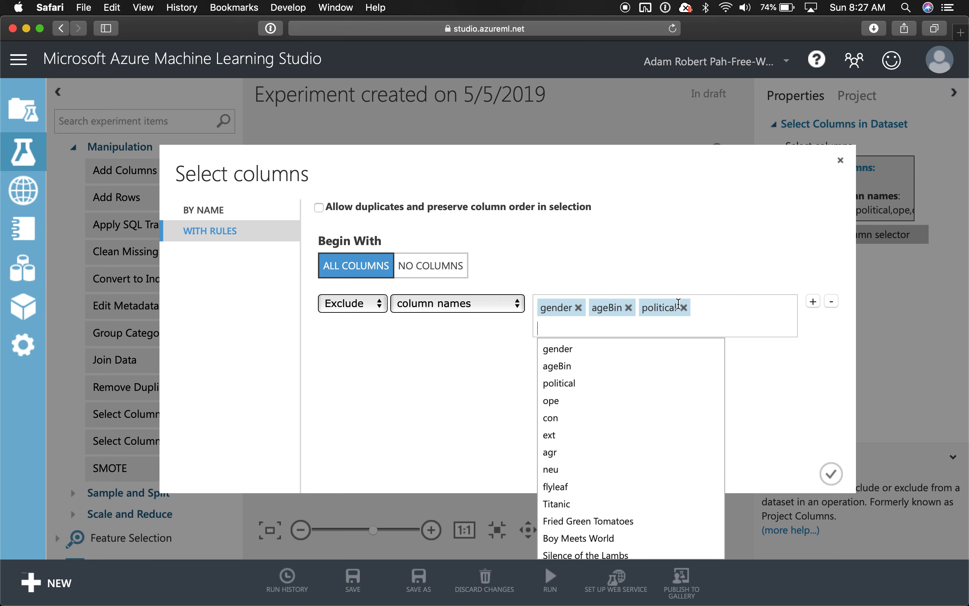
pyautogui.click(685, 307)
pyautogui.click(629, 308)
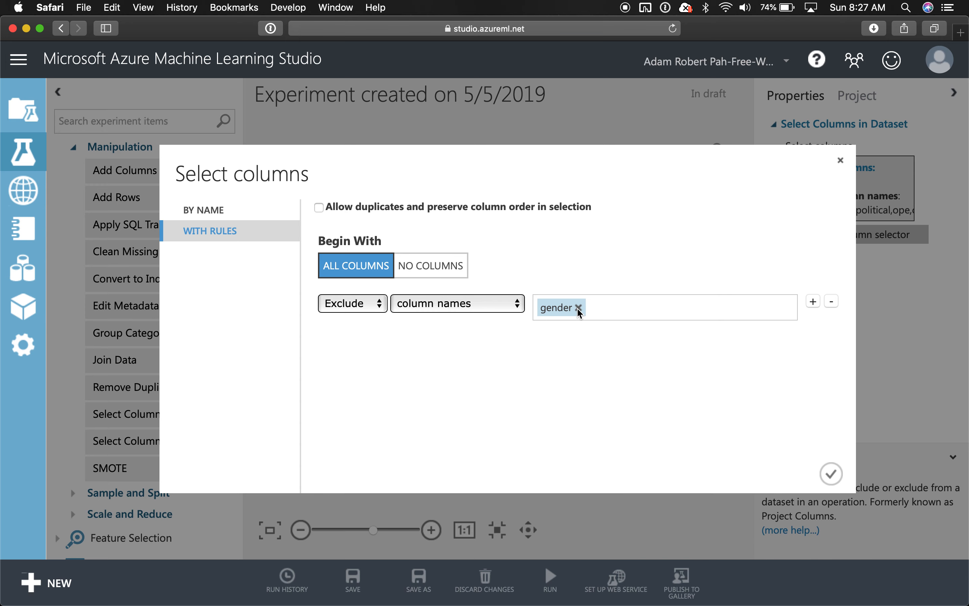
pyautogui.click(578, 307)
# Switch the column selection to choosing by name and move all columns out of the selected set.
pyautogui.click(213, 216)
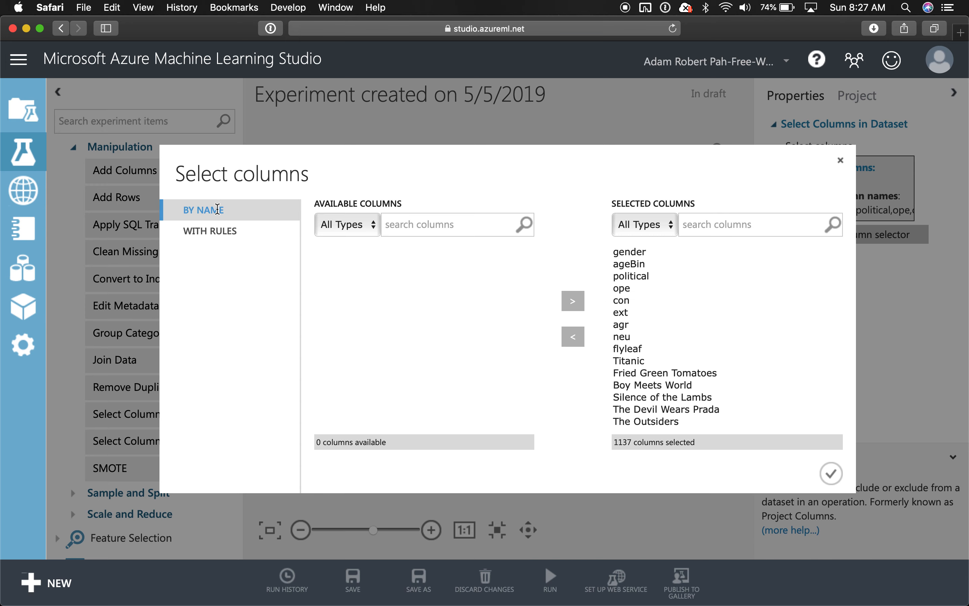
pyautogui.click(676, 314)
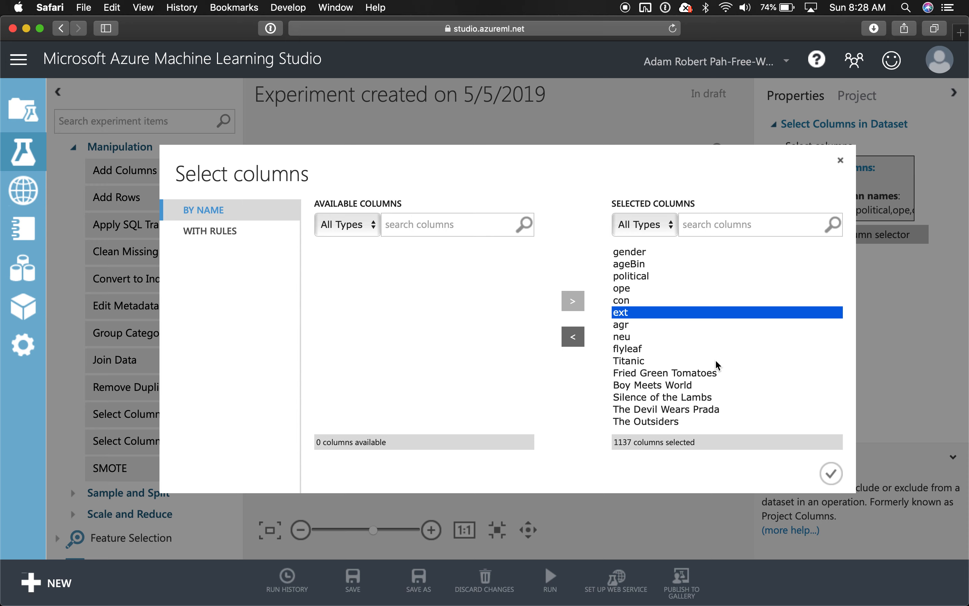
pyautogui.press('super+a')
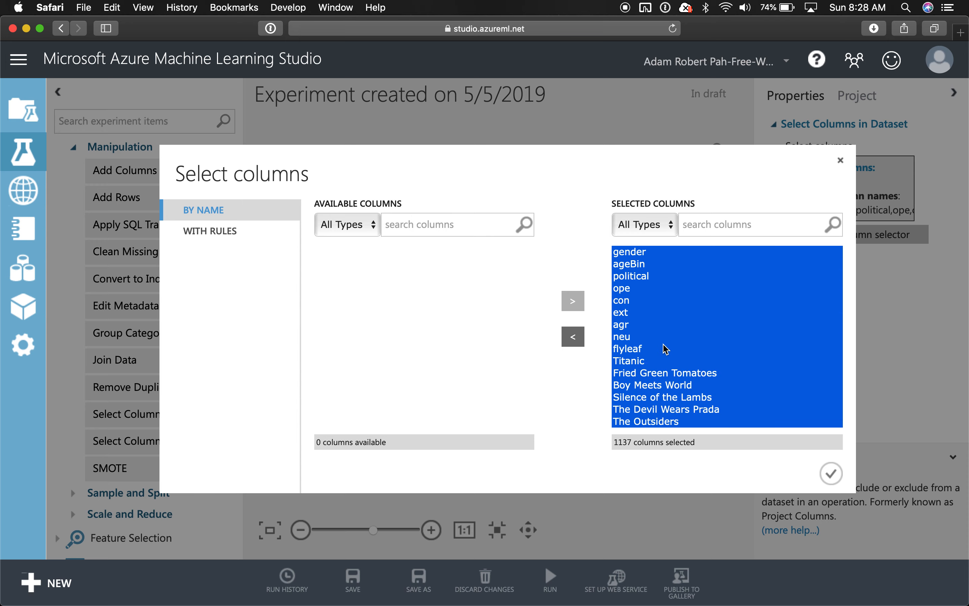
pyautogui.click(577, 338)
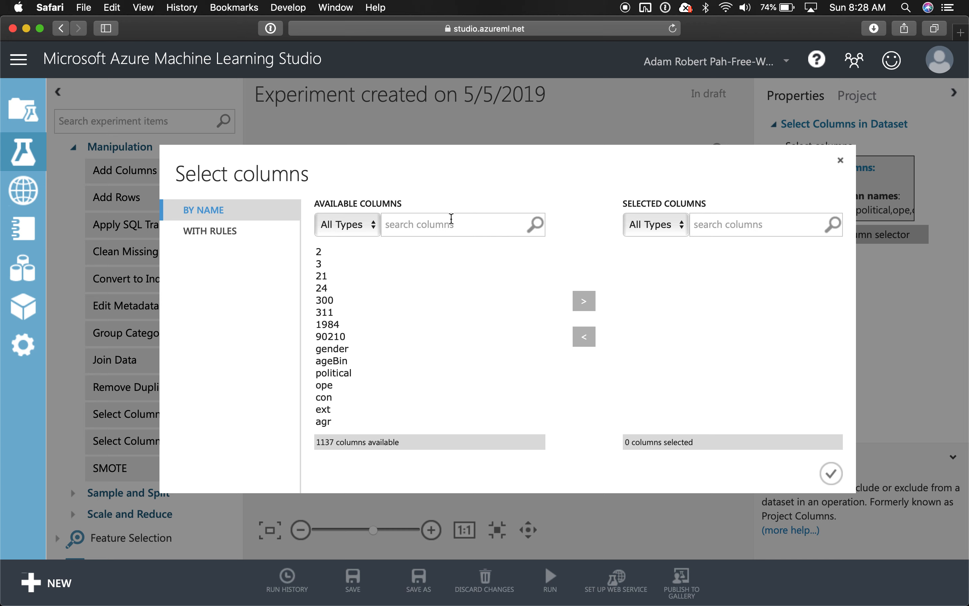
# Search the available columns for "national" and add national_parks to the selected columns.
pyautogui.write('national')
pyautogui.click(372, 266)
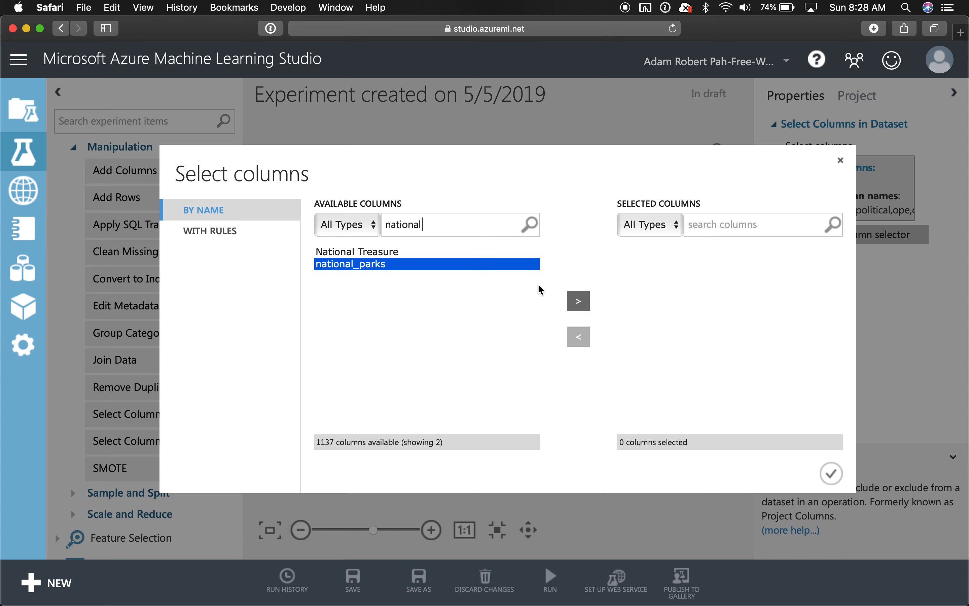
pyautogui.click(584, 303)
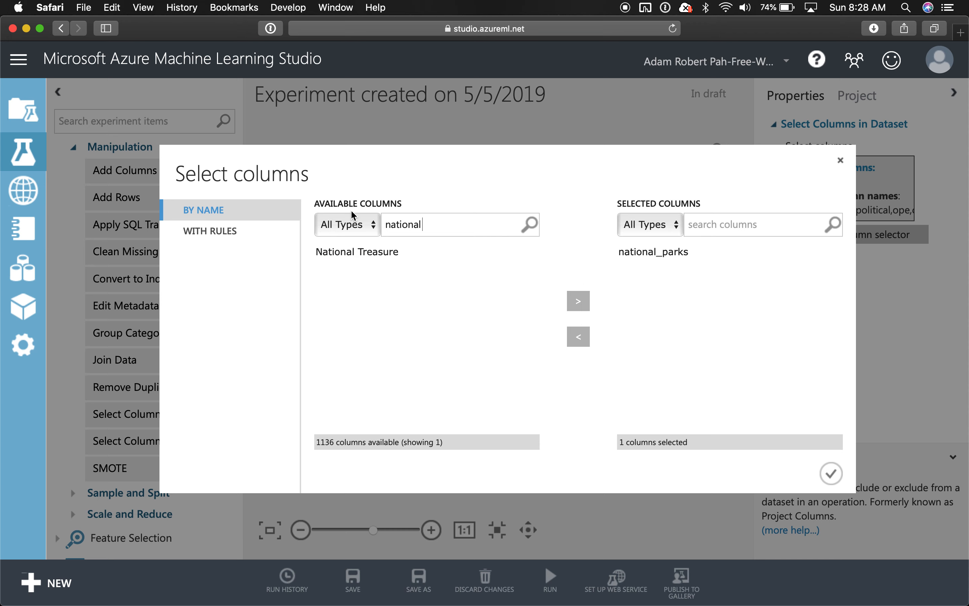
# Clear the column search, add political, ope, con, ext, agr and neu to the selected columns, and apply the selection.
pyautogui.press('super+a')
pyautogui.press('BackSpace')
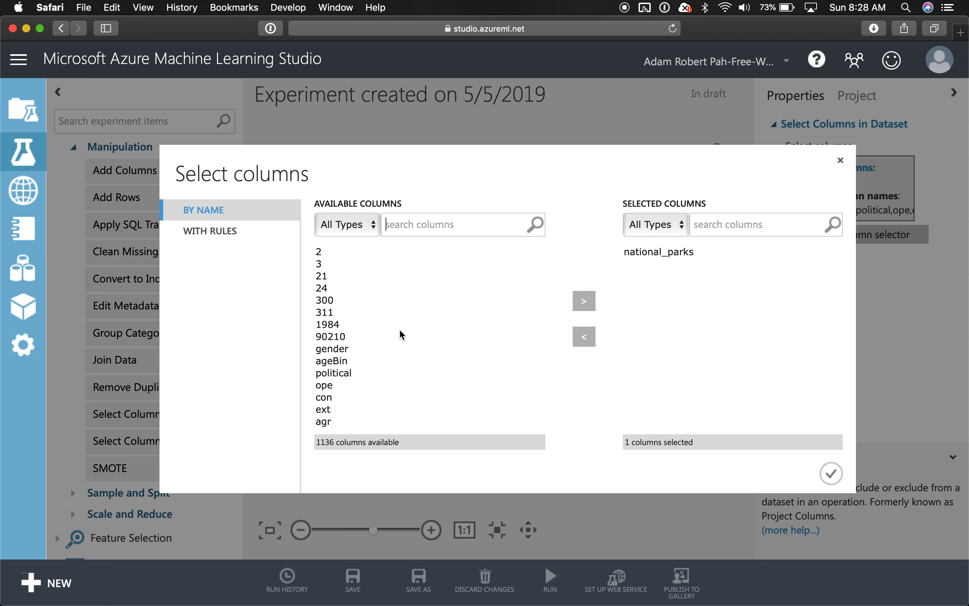
pyautogui.click(352, 374)
pyautogui.scroll(-2, 349, 378)
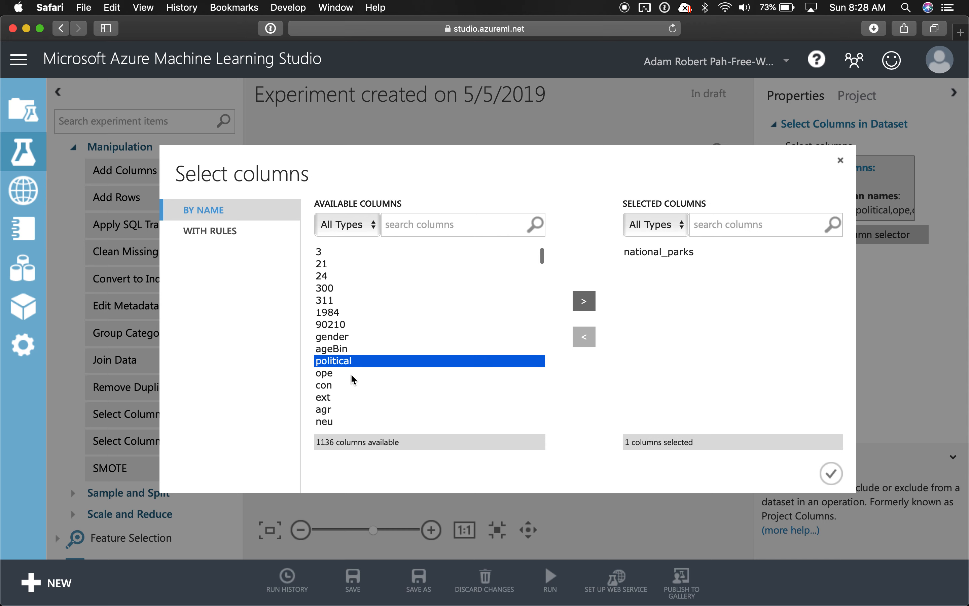
pyautogui.keyDown('shift'); pyautogui.click(335, 385); pyautogui.keyUp('shift')
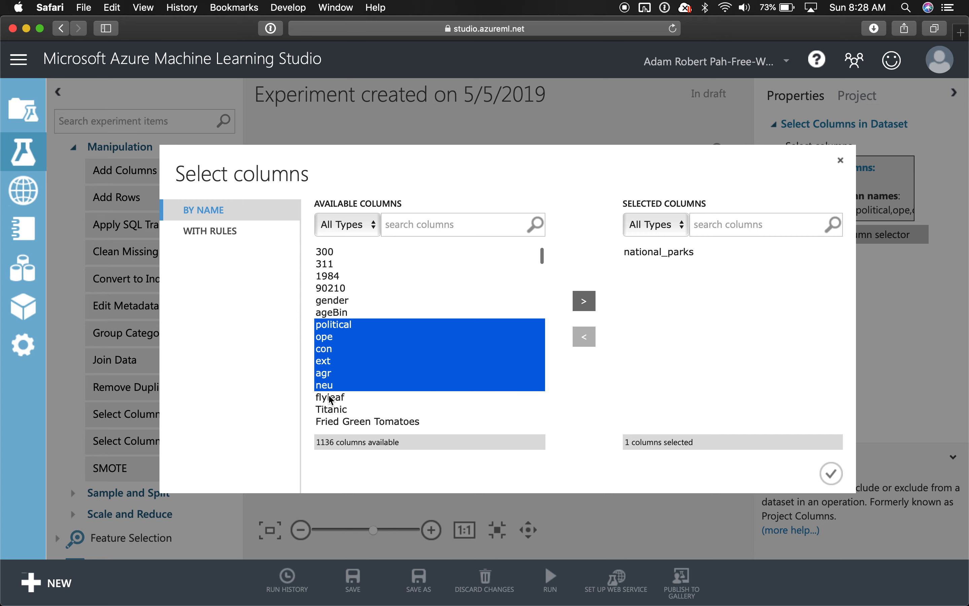
pyautogui.click(584, 301)
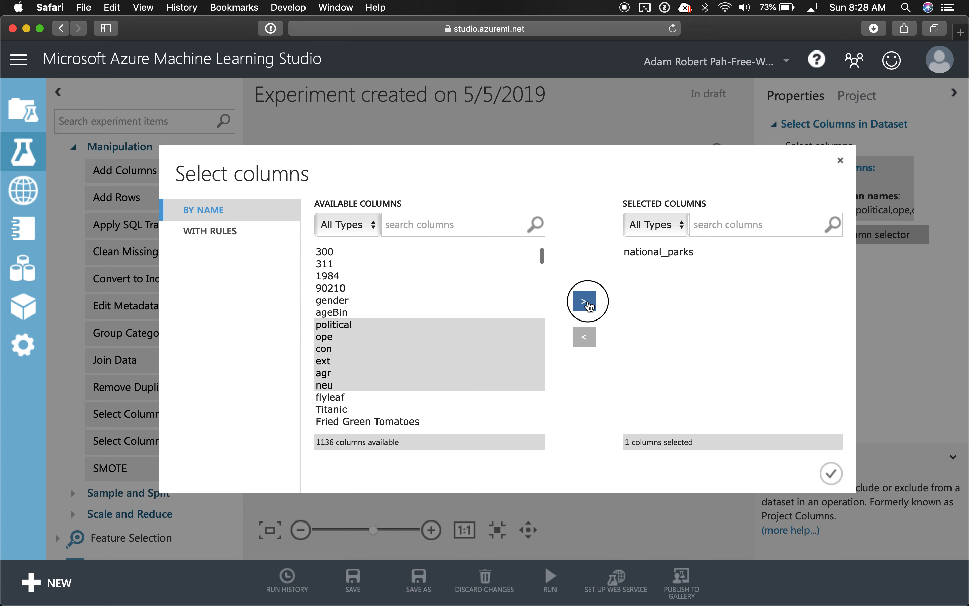
pyautogui.click(832, 473)
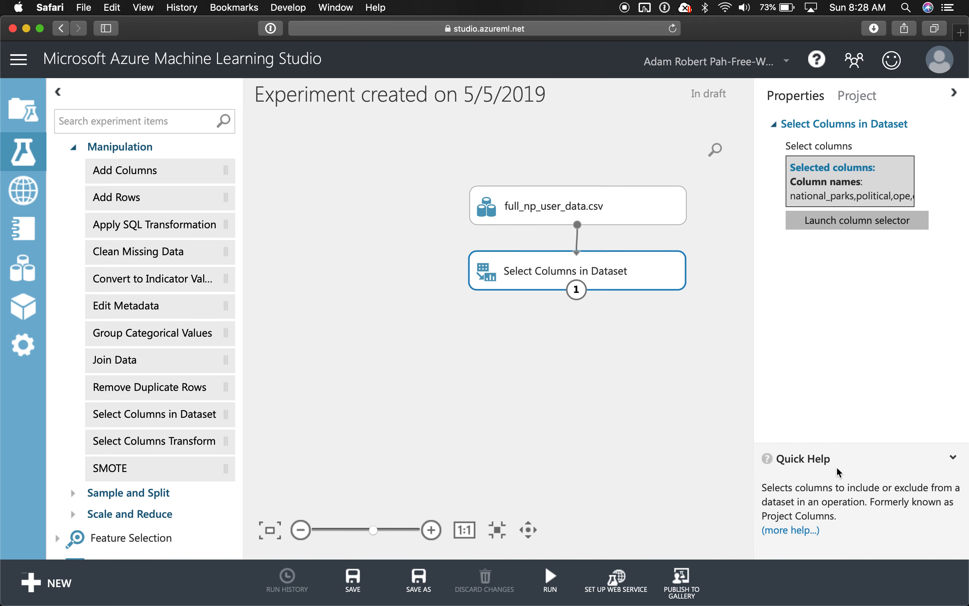
# Run the experiment and visualize the results dataset of Select Columns in Dataset to check its columns.
pyautogui.moveTo(551, 579)
pyautogui.click(552, 529)
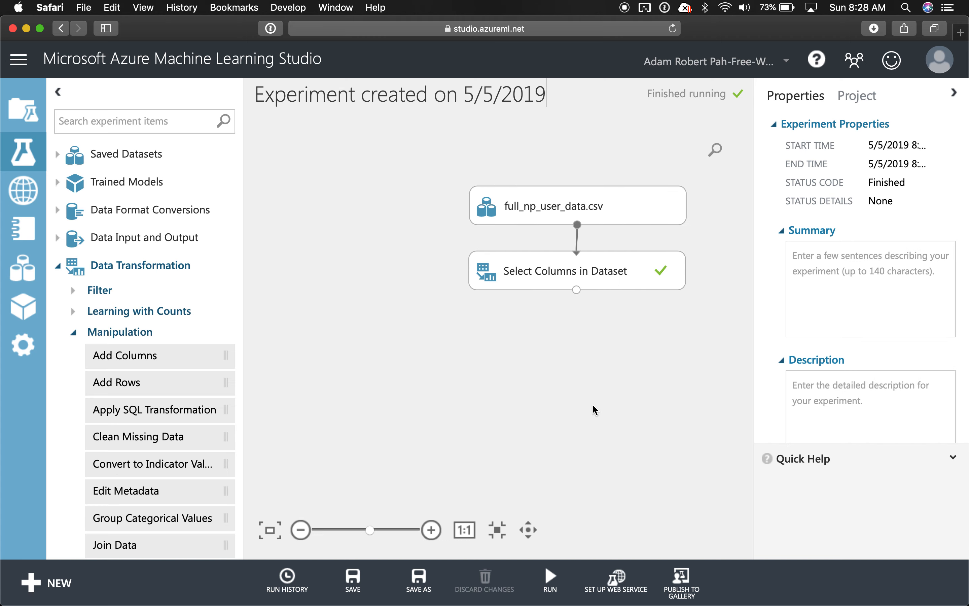
pyautogui.rightClick(601, 280)
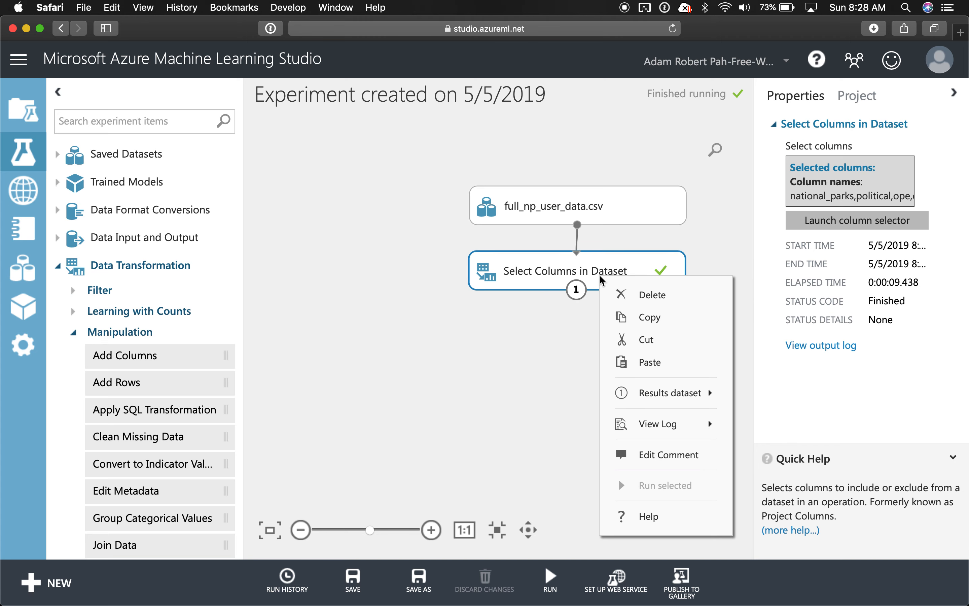
pyautogui.moveTo(667, 403)
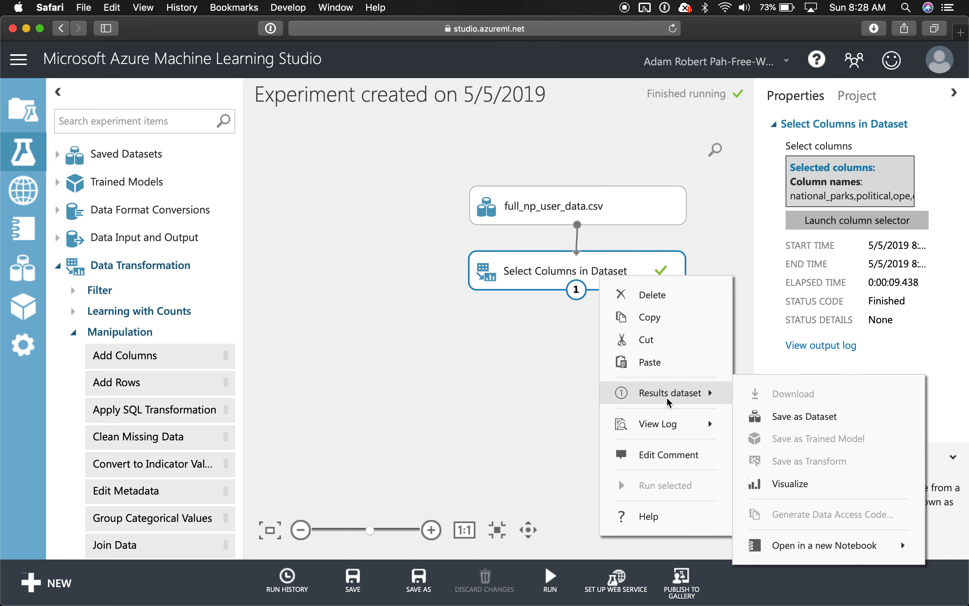
pyautogui.click(820, 490)
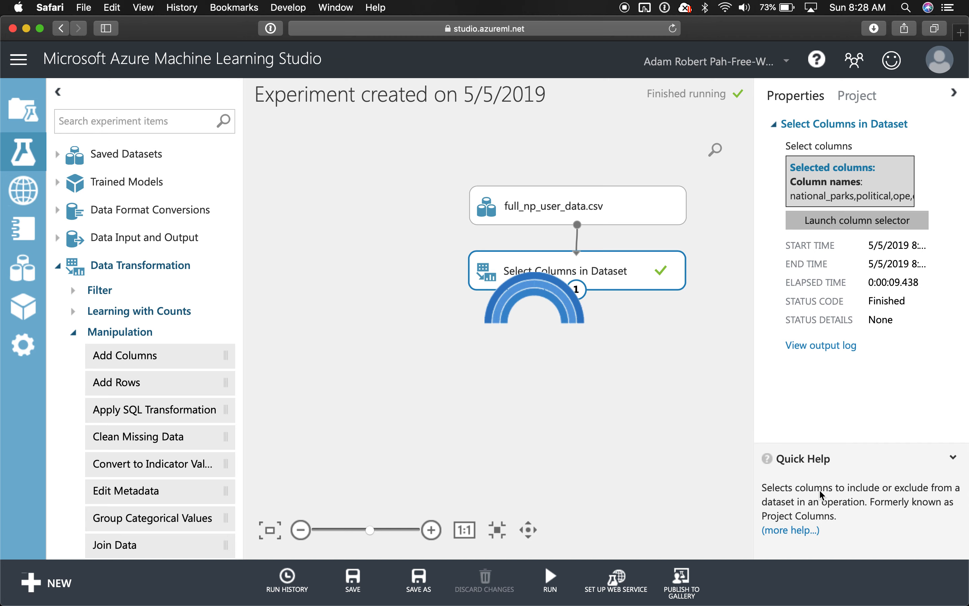
pyautogui.hscroll(2, 338, 366)
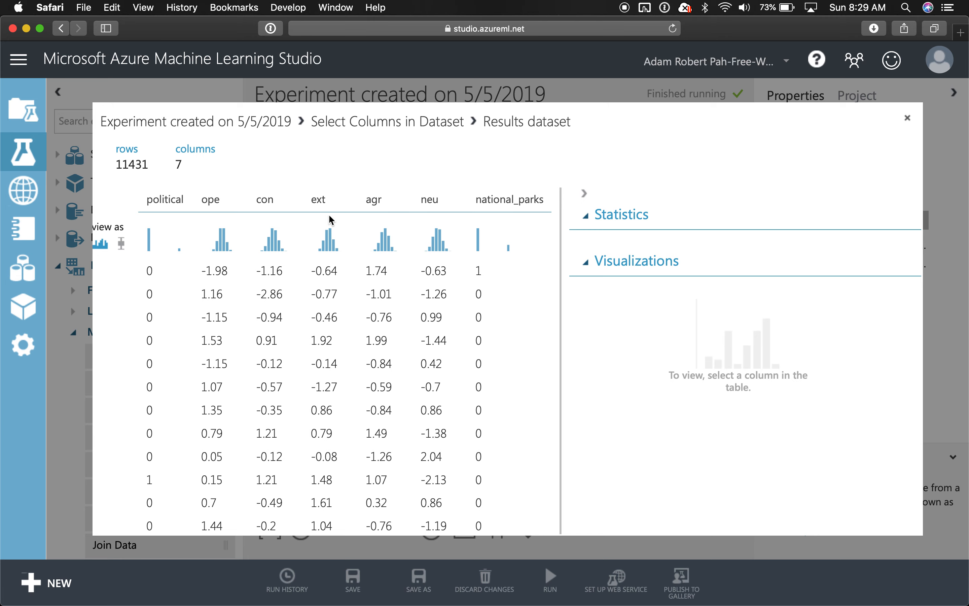
pyautogui.click(908, 118)
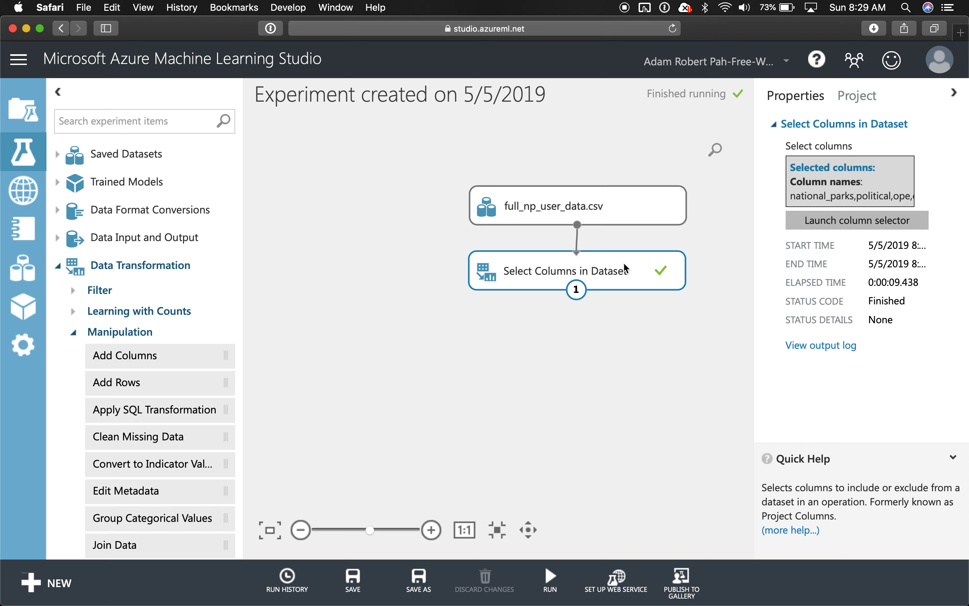
pyautogui.click(516, 437)
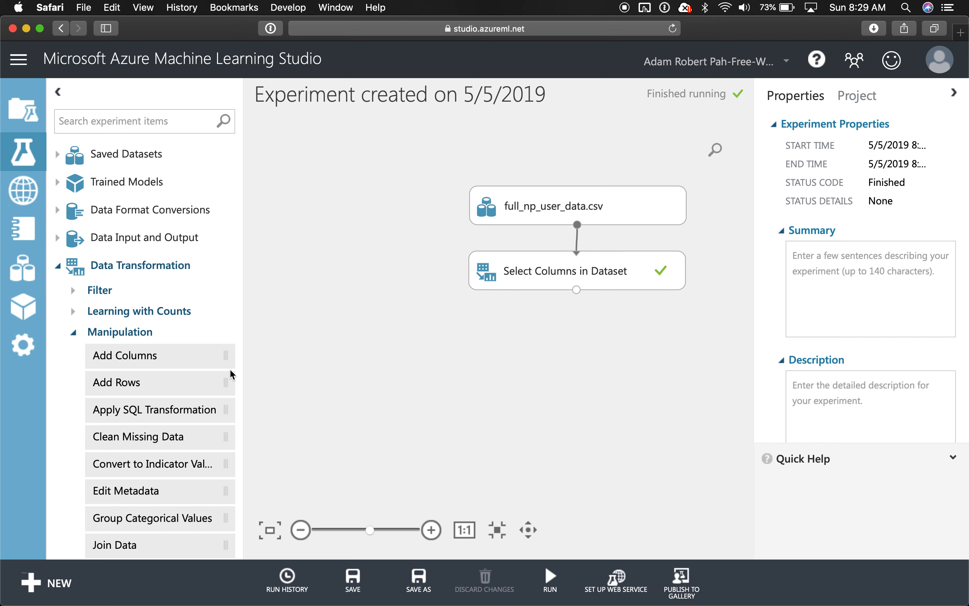
# Add a Split Data module fed by the Select Columns in Dataset output, with 0.01 as the fraction of rows in the first output.
pyautogui.click(73, 333)
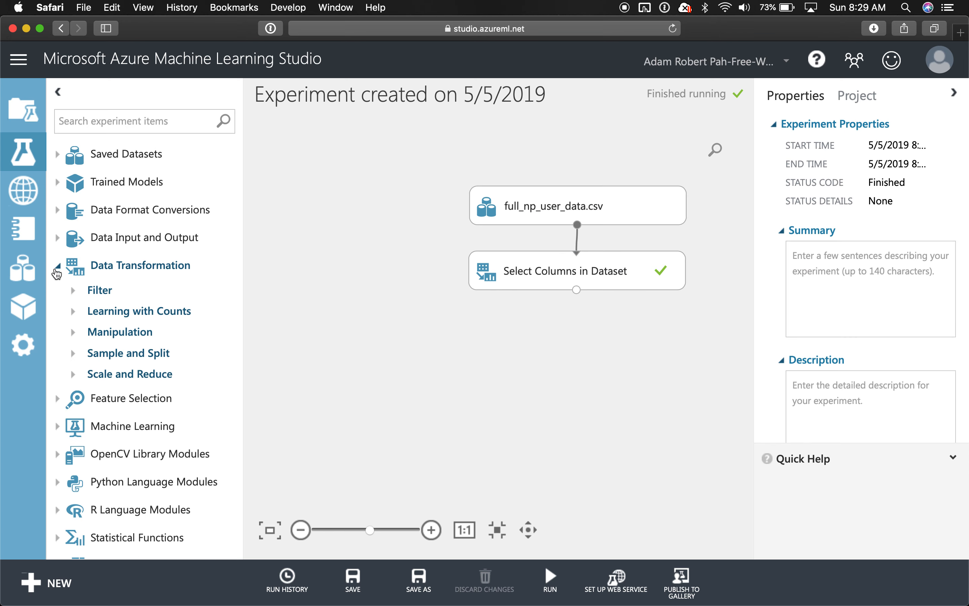
pyautogui.click(57, 271)
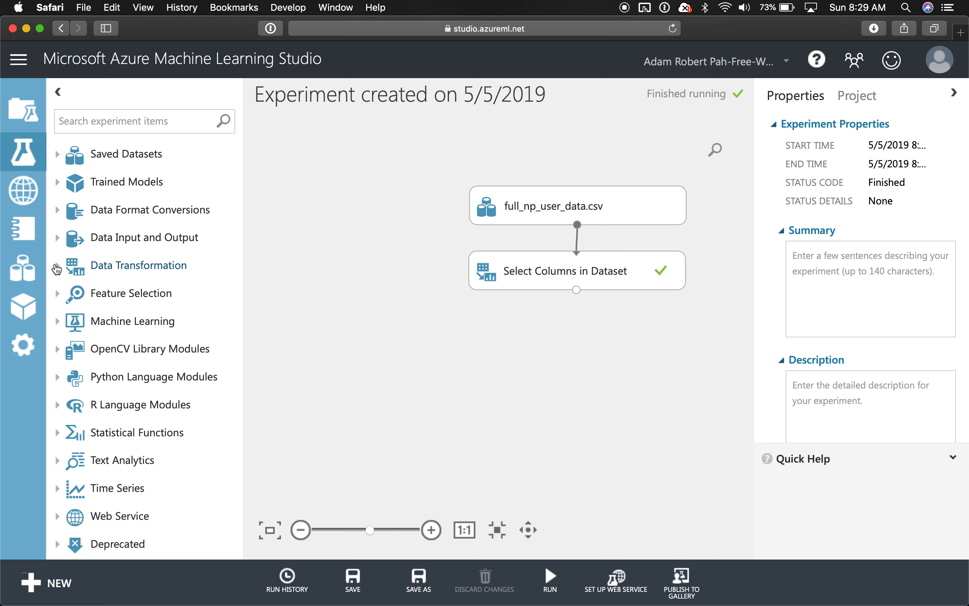
pyautogui.click(56, 272)
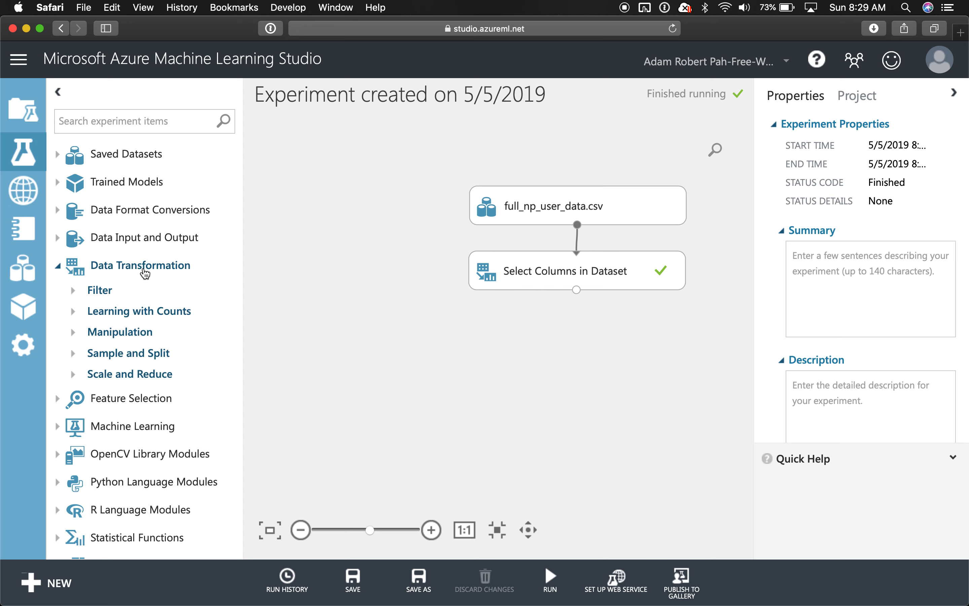
pyautogui.click(73, 353)
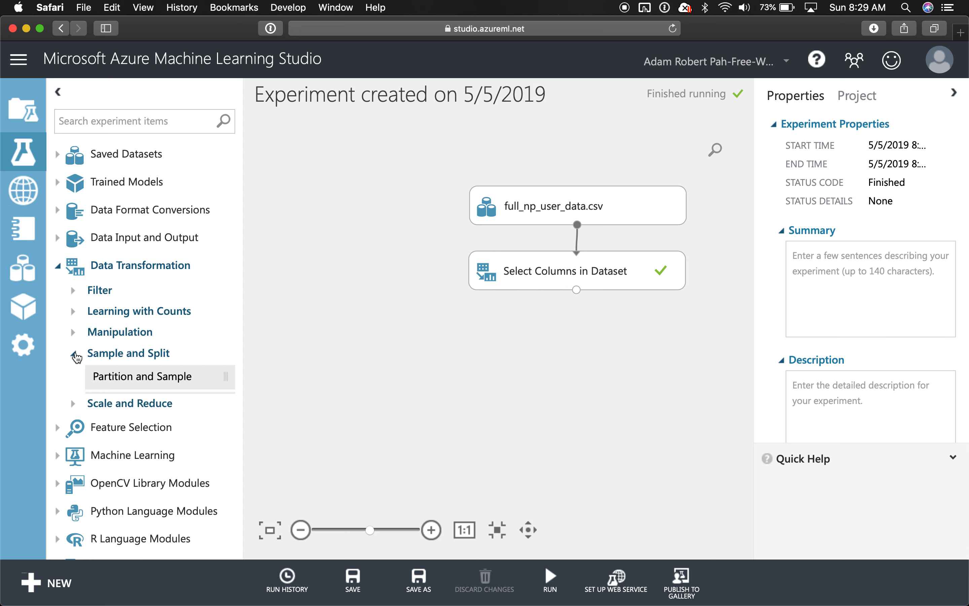
pyautogui.moveTo(130, 405); pyautogui.dragTo(528, 372)
pyautogui.moveTo(579, 294); pyautogui.dragTo(583, 334)
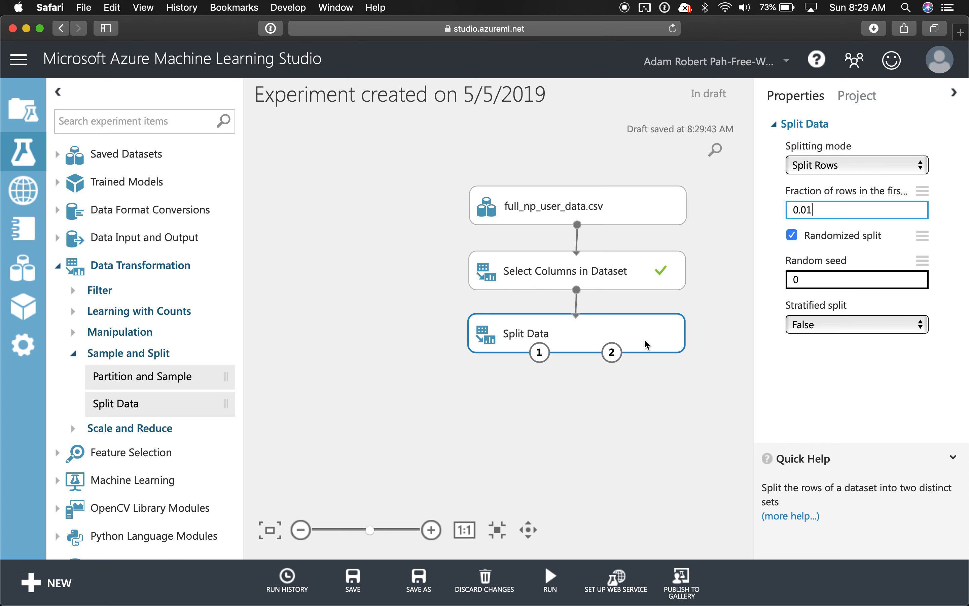
# Add a Two-Class Decision Forest classification model to the canvas beside the Split Data module.
pyautogui.click(75, 353)
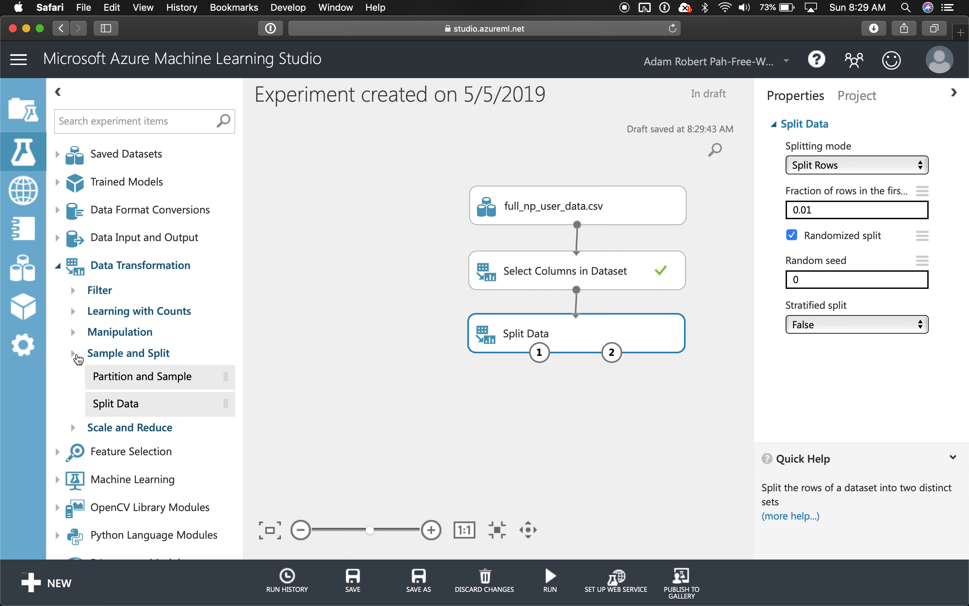
pyautogui.click(61, 267)
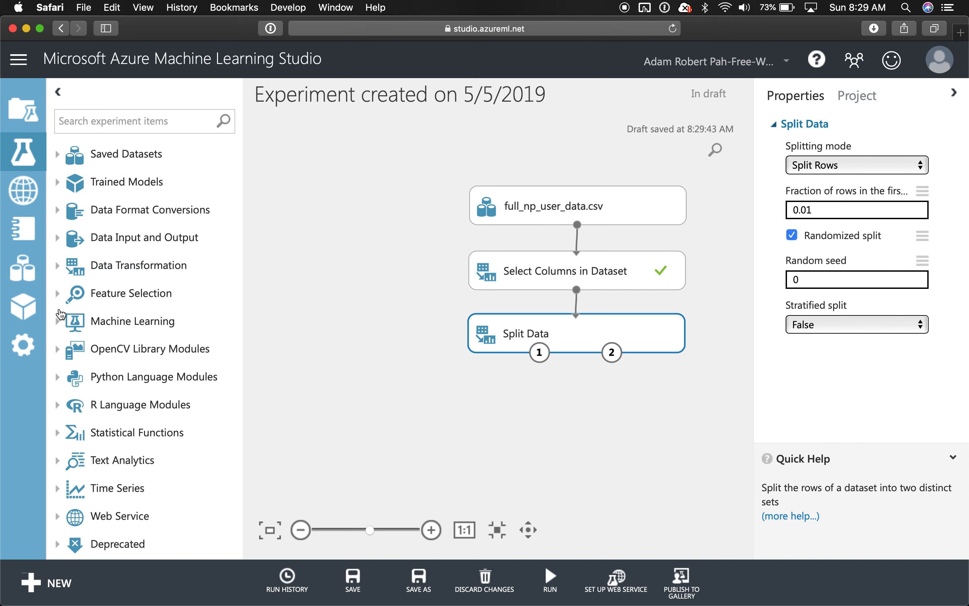
pyautogui.click(61, 324)
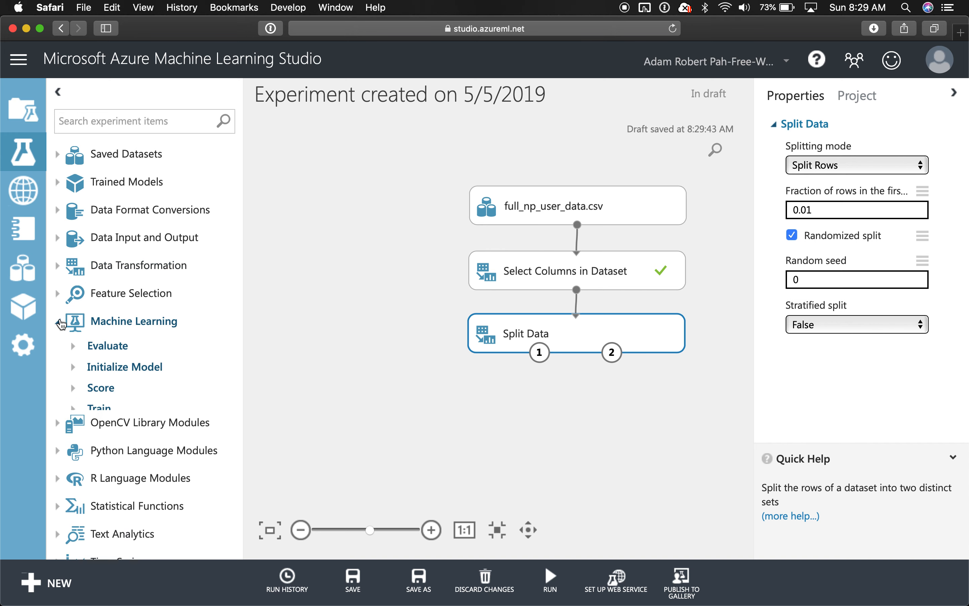
pyautogui.scroll(-1, 75, 340)
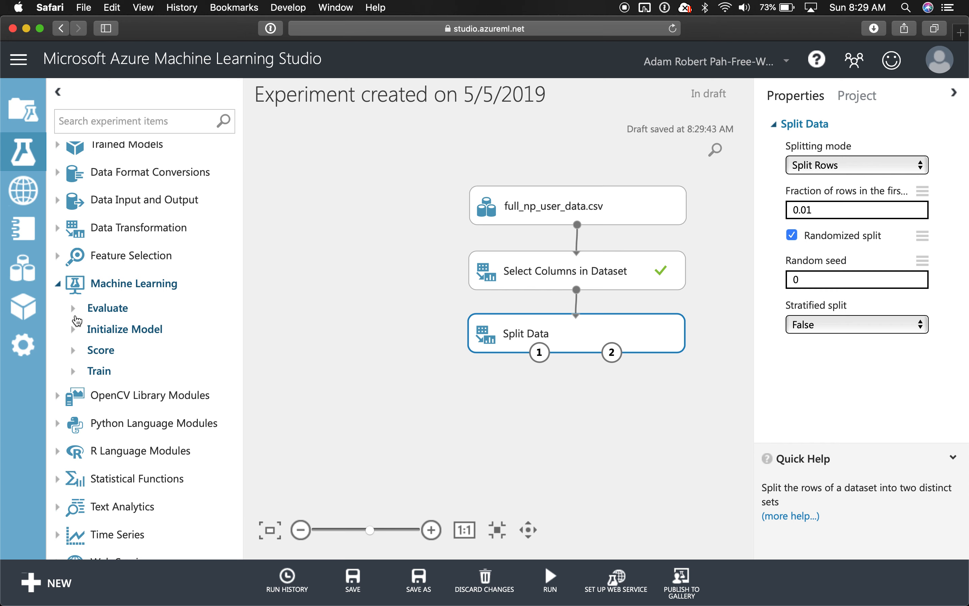
pyautogui.click(72, 327)
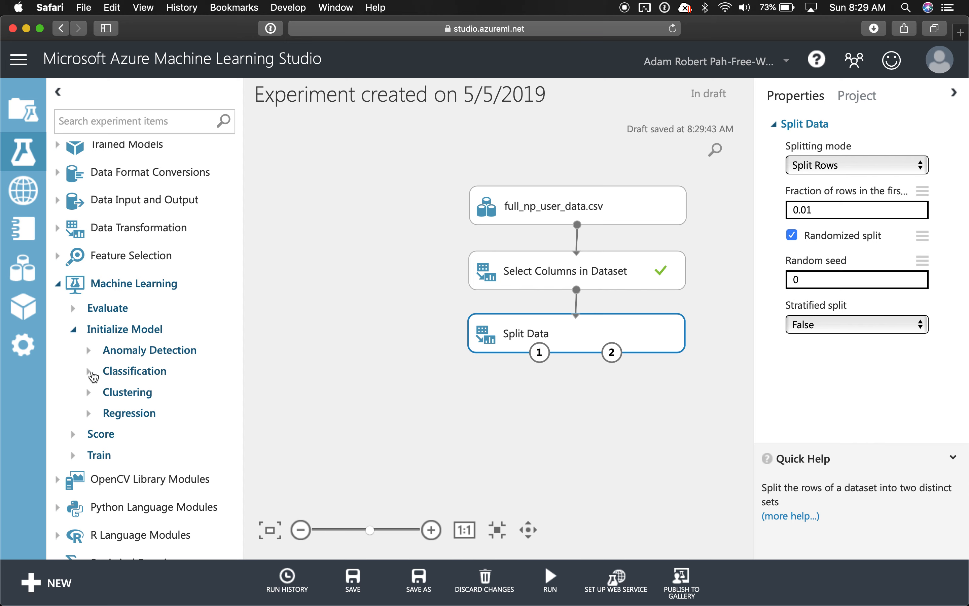
pyautogui.click(91, 374)
pyautogui.scroll(-4, 170, 380)
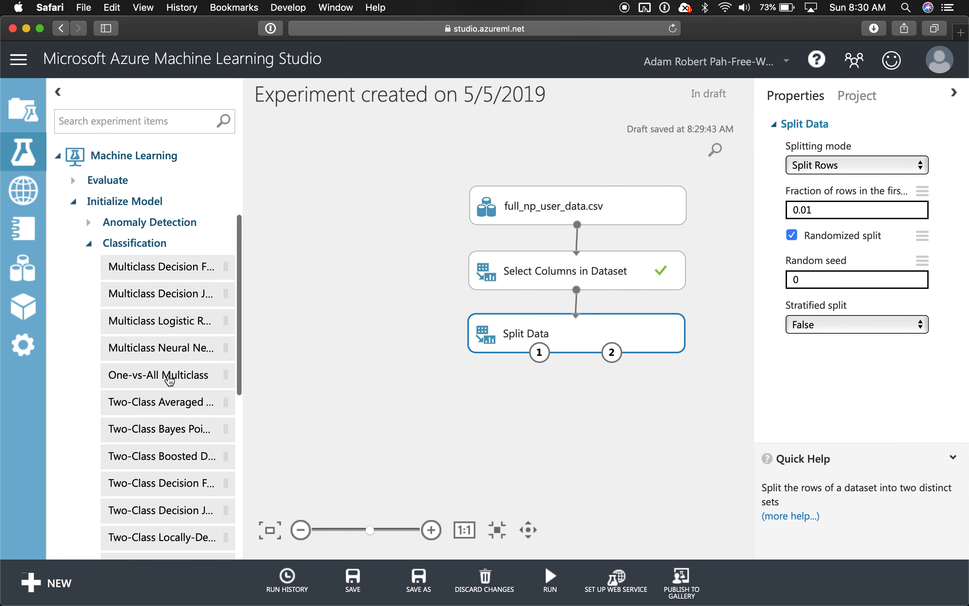
pyautogui.scroll(-2, 182, 359)
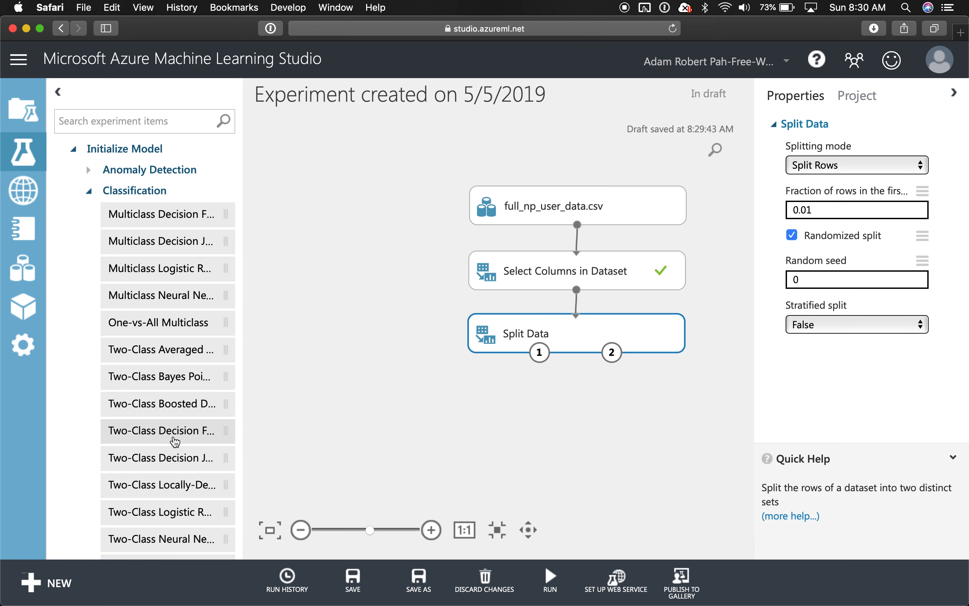
pyautogui.moveTo(175, 441); pyautogui.dragTo(340, 336)
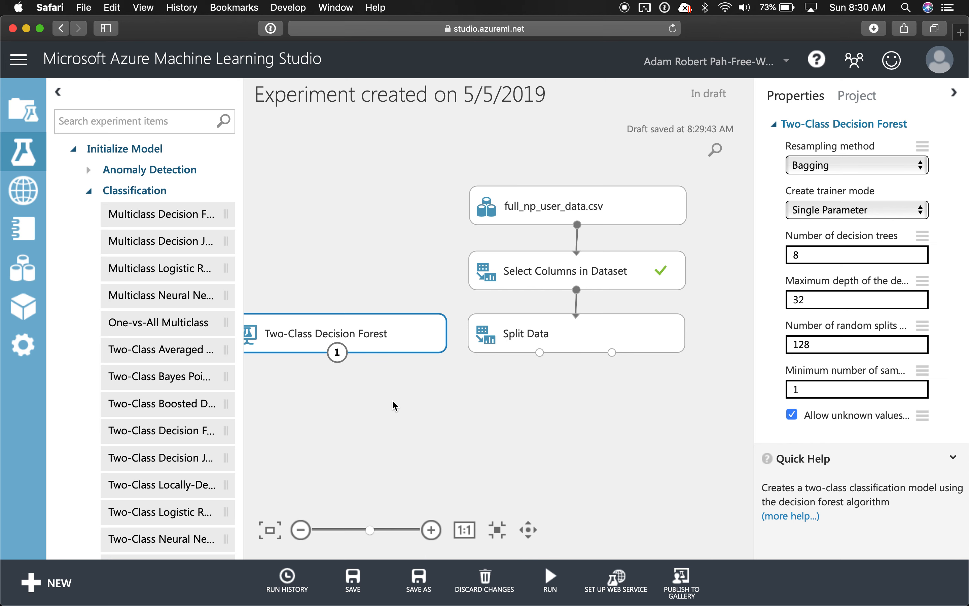
# Set the Two-Class Decision Forest's number of decision trees to 2 and clear its maximum depth value.
pyautogui.click(831, 257)
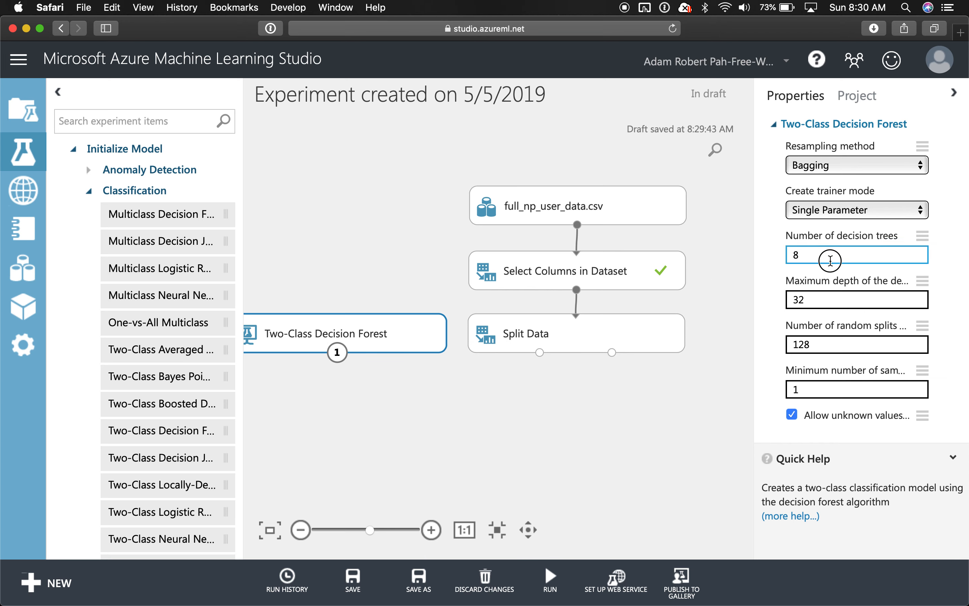
pyautogui.press('BackSpace')
pyautogui.write('2')
pyautogui.click(813, 299)
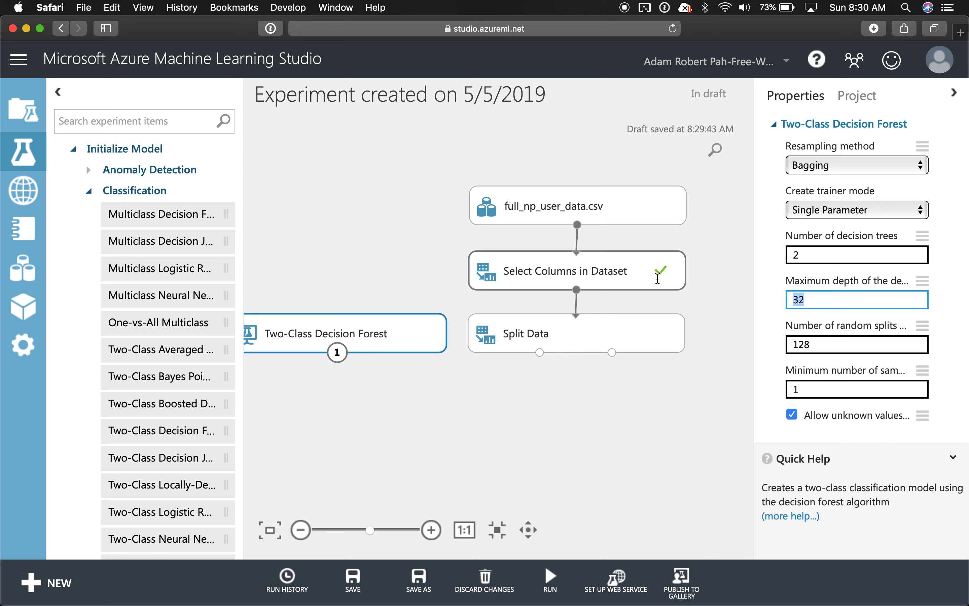
pyautogui.press('BackSpace')
pyautogui.click(552, 434)
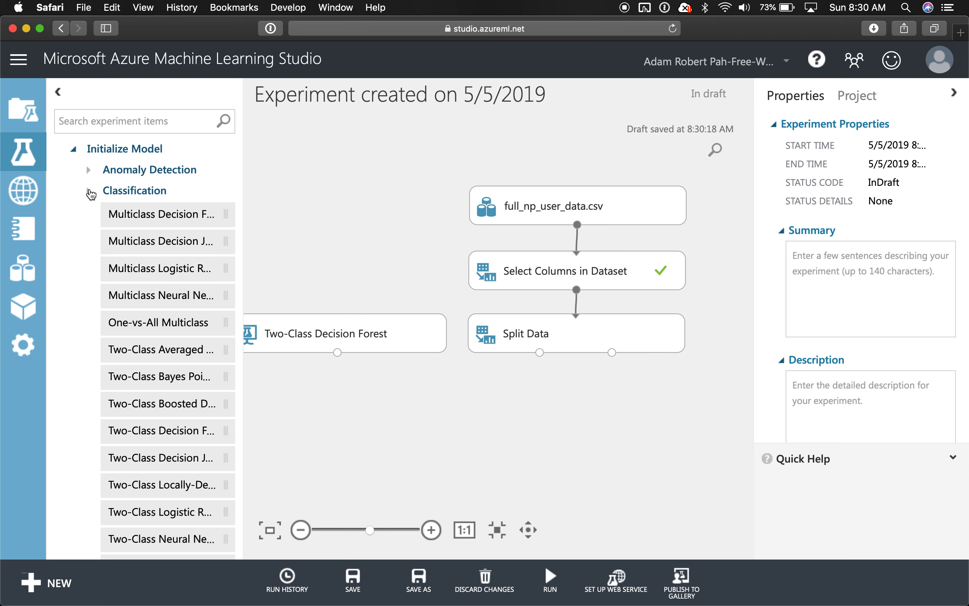
# Add a Train Model module fed by the Two-Class Decision Forest and the first output of Split Data.
pyautogui.click(90, 192)
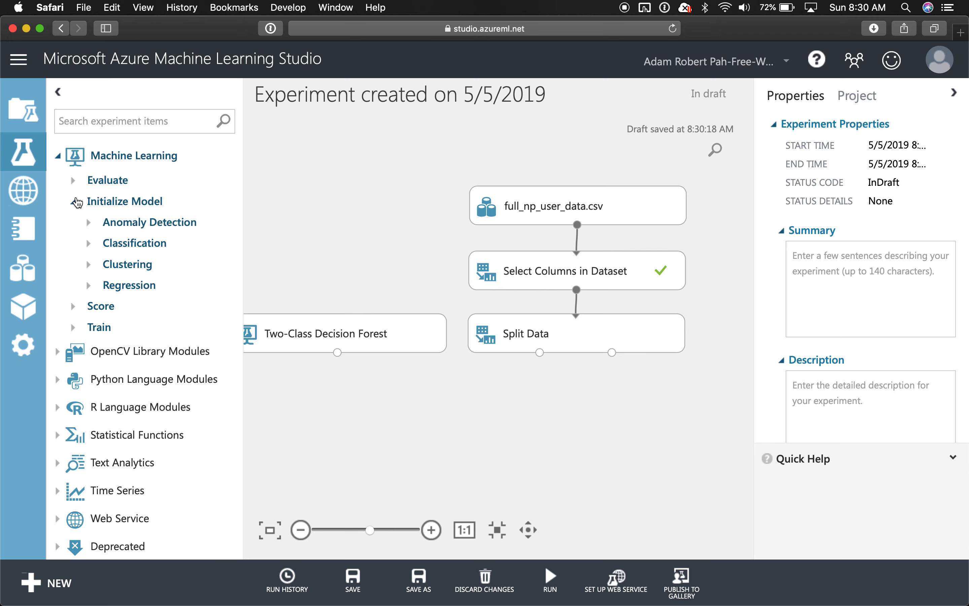
pyautogui.click(76, 201)
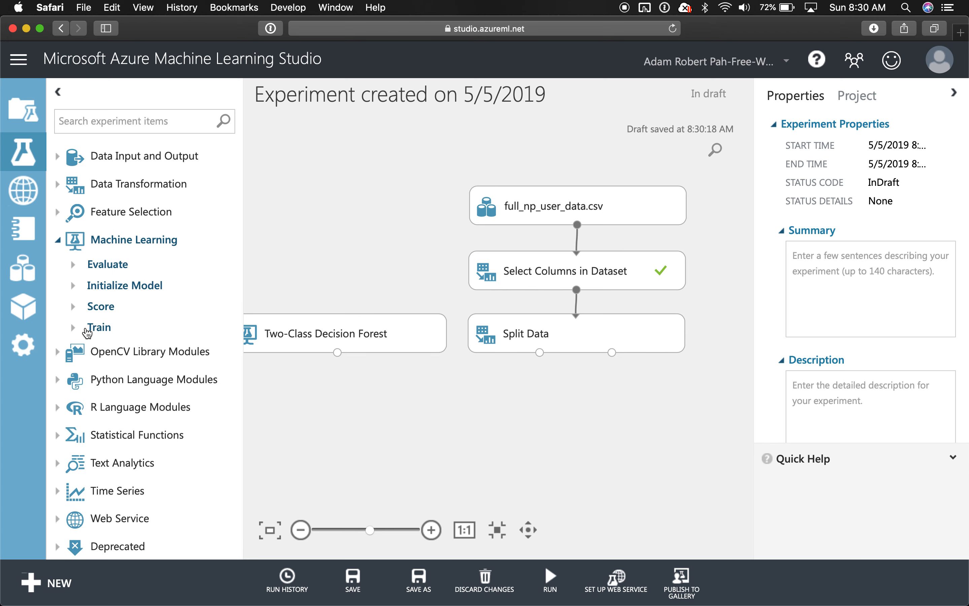
pyautogui.click(76, 324)
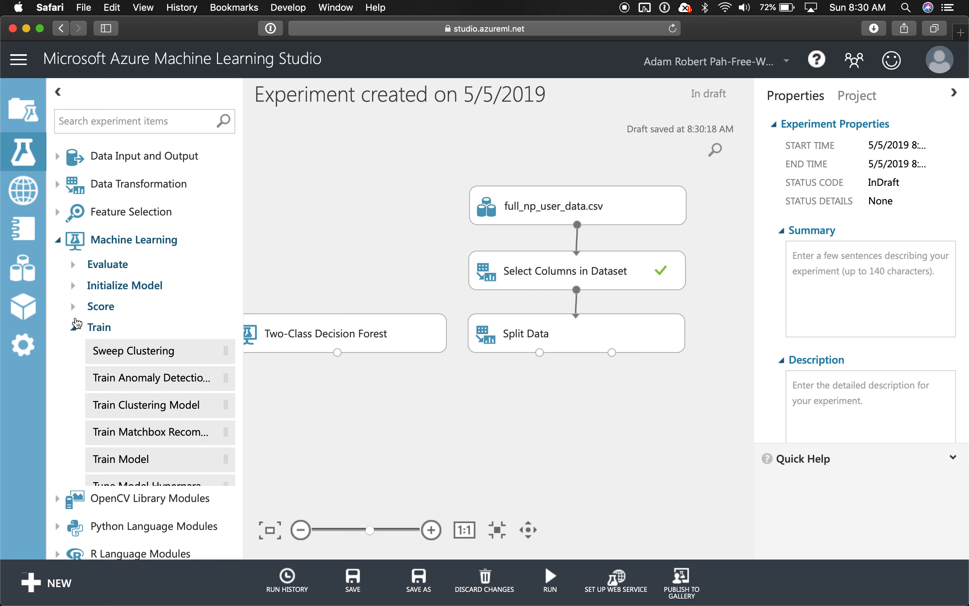
pyautogui.moveTo(136, 459); pyautogui.dragTo(413, 443)
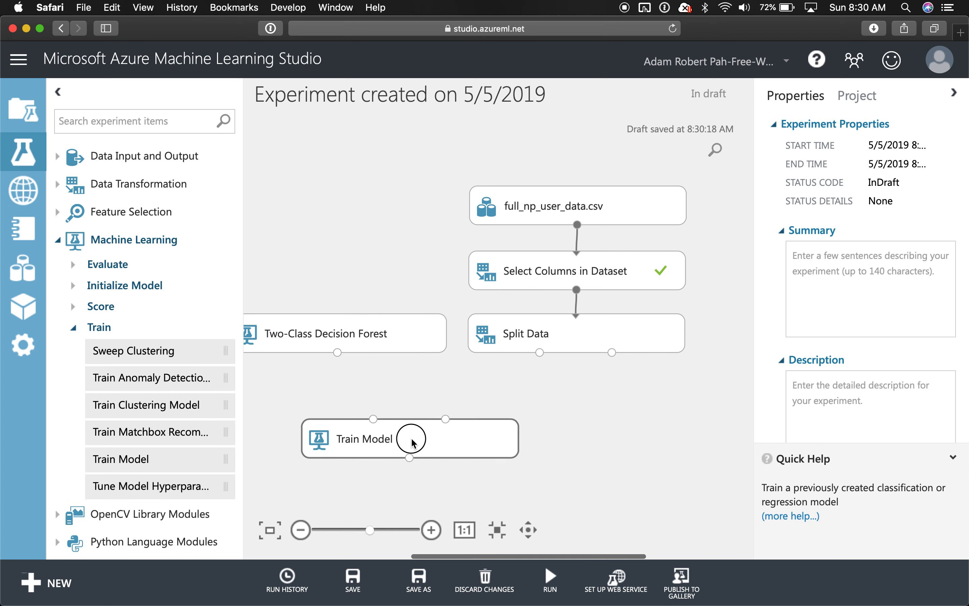
pyautogui.moveTo(337, 353); pyautogui.dragTo(417, 423)
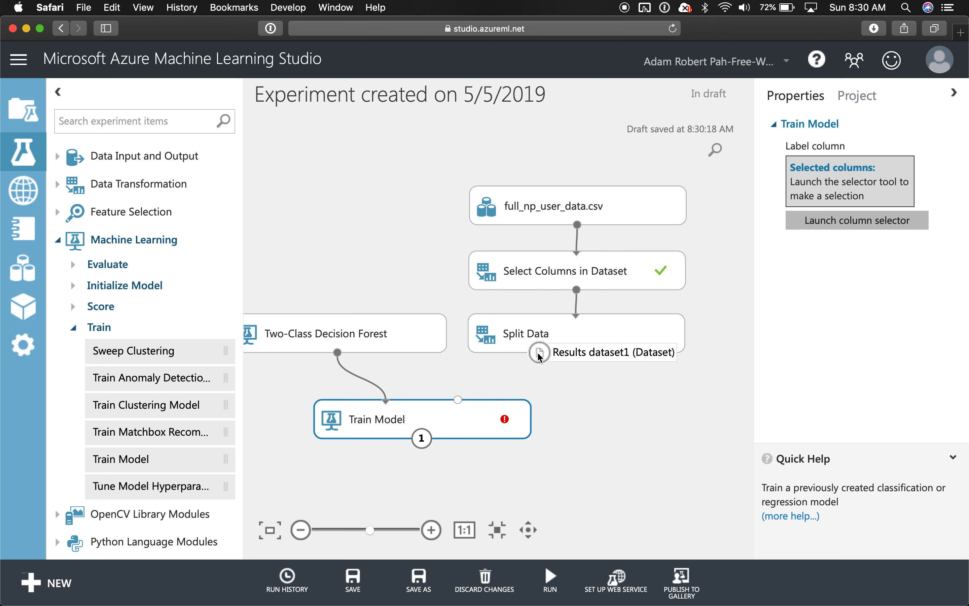
pyautogui.moveTo(540, 353); pyautogui.dragTo(446, 412)
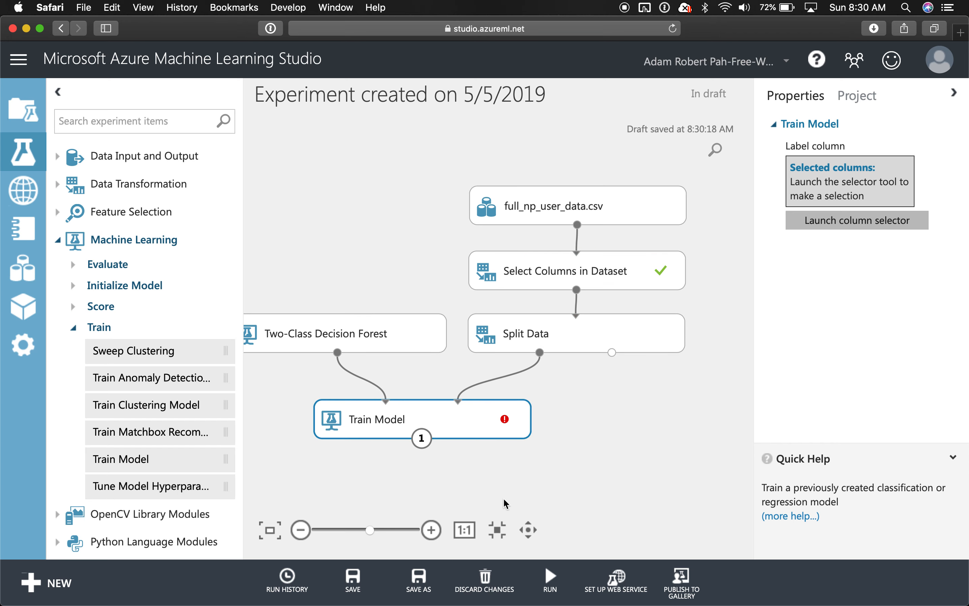
# Choose national_parks as the label column of Train Model and nudge the module slightly on the canvas.
pyautogui.moveTo(516, 419)
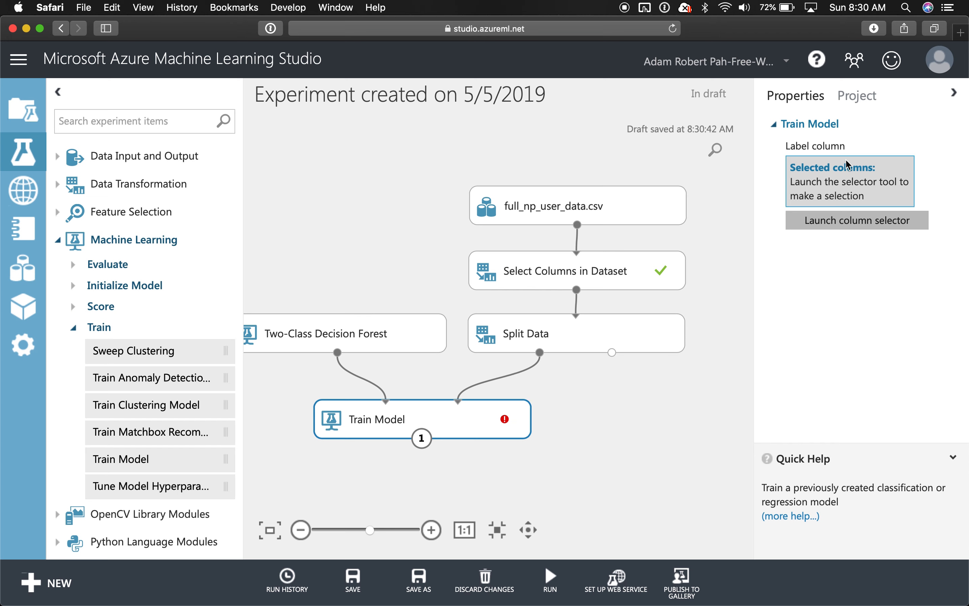
pyautogui.click(845, 228)
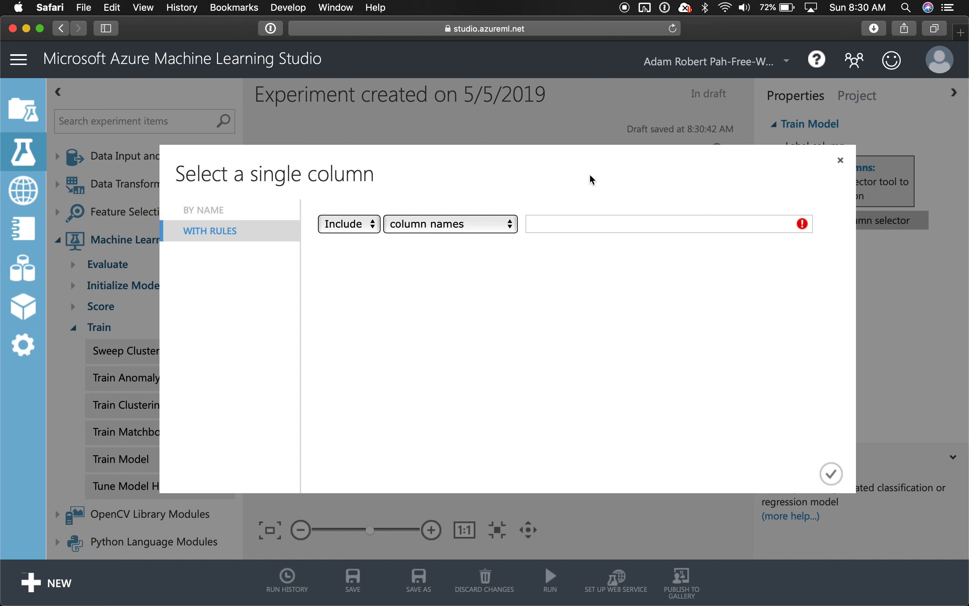
pyautogui.click(841, 160)
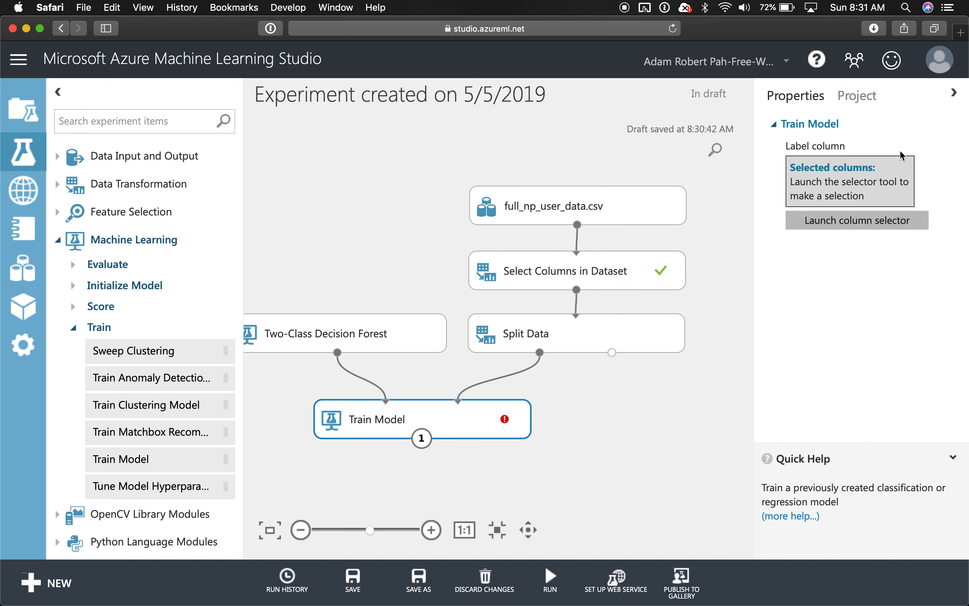
pyautogui.click(855, 224)
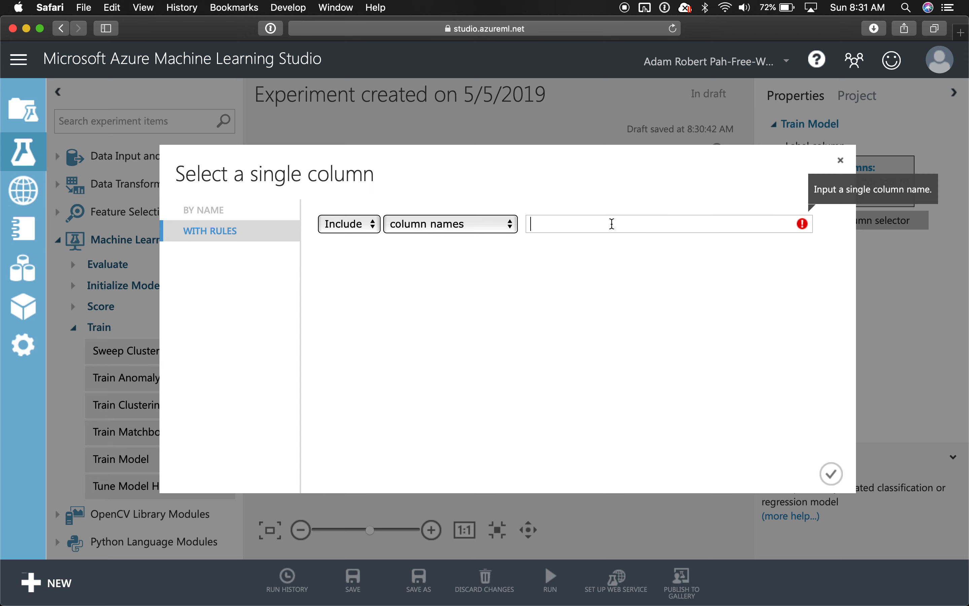
pyautogui.write('national')
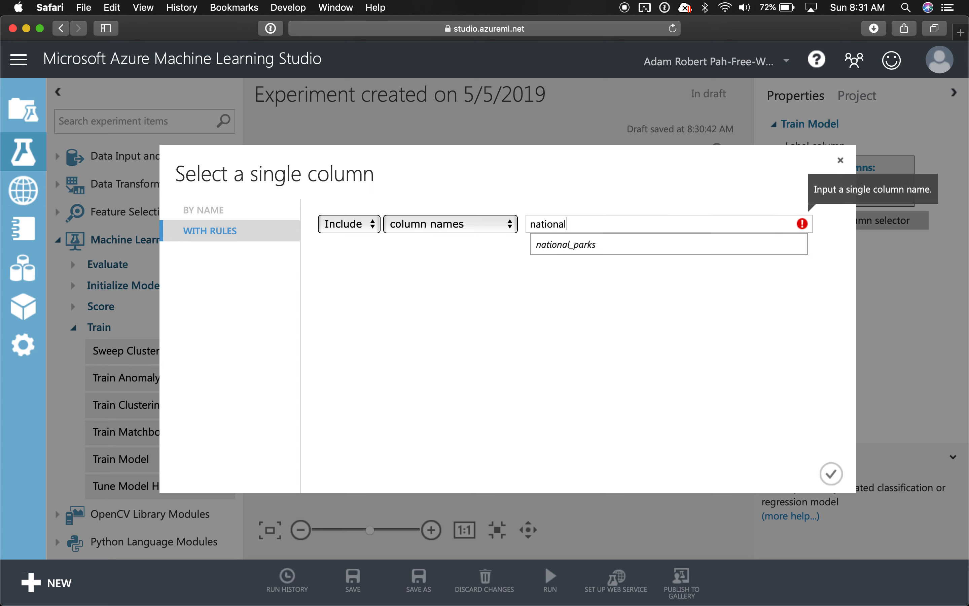
pyautogui.click(593, 244)
pyautogui.click(832, 474)
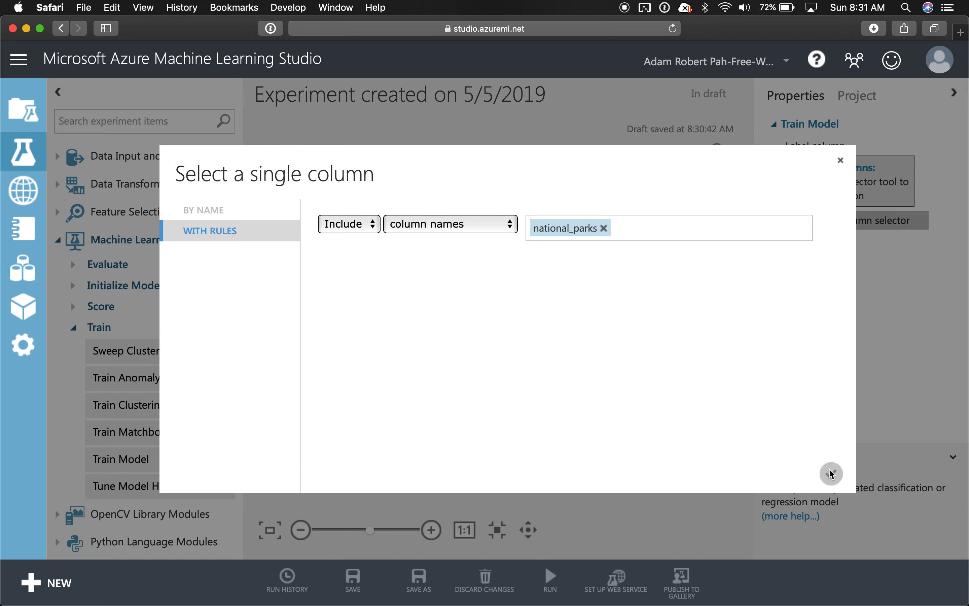
pyautogui.moveTo(443, 417); pyautogui.dragTo(449, 409)
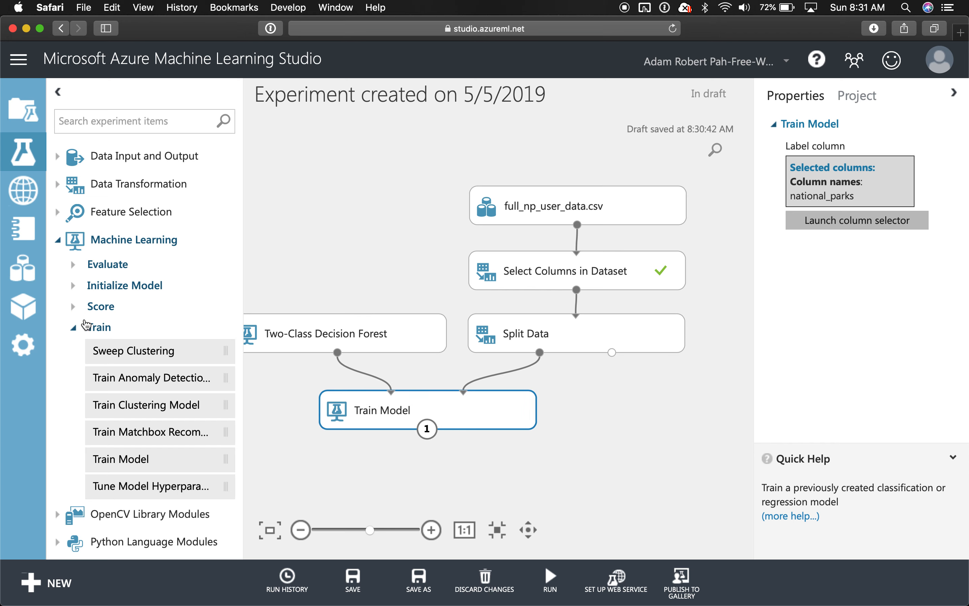
# Add a Score Model module fed by the Train Model output and the second output of Split Data.
pyautogui.click(85, 327)
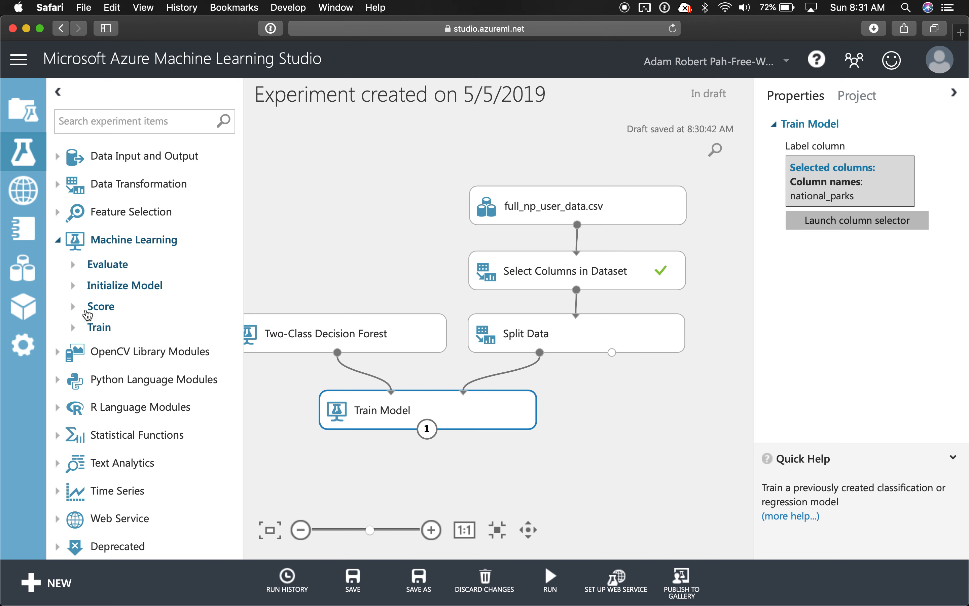
pyautogui.click(75, 309)
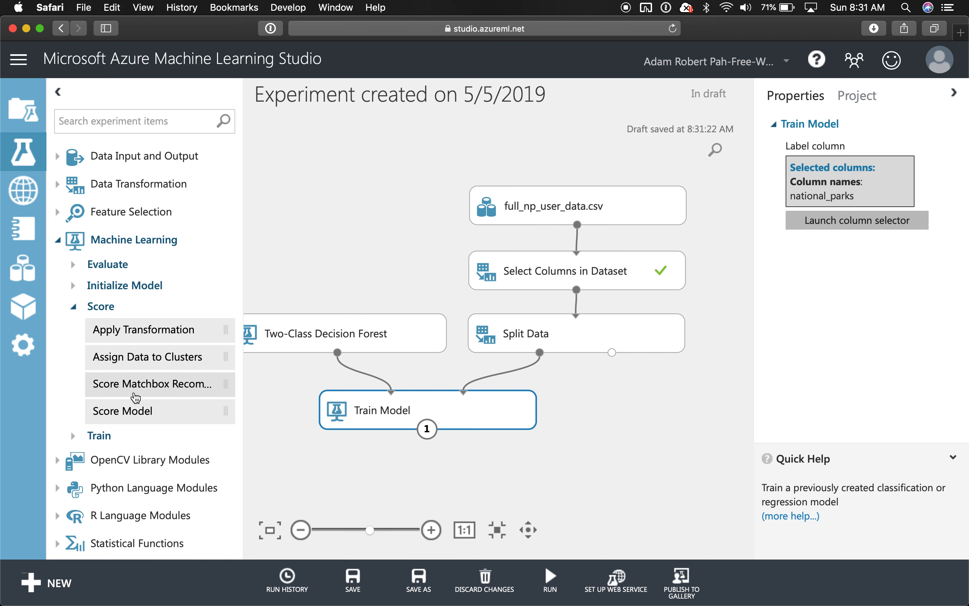
pyautogui.click(128, 412)
pyautogui.moveTo(128, 412); pyautogui.dragTo(603, 476)
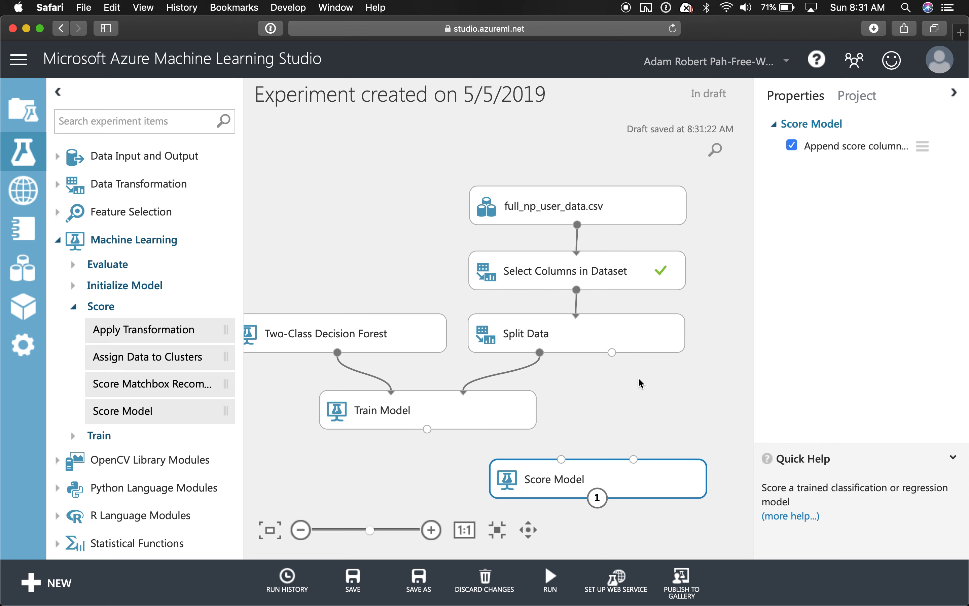
pyautogui.moveTo(428, 429); pyautogui.dragTo(563, 461)
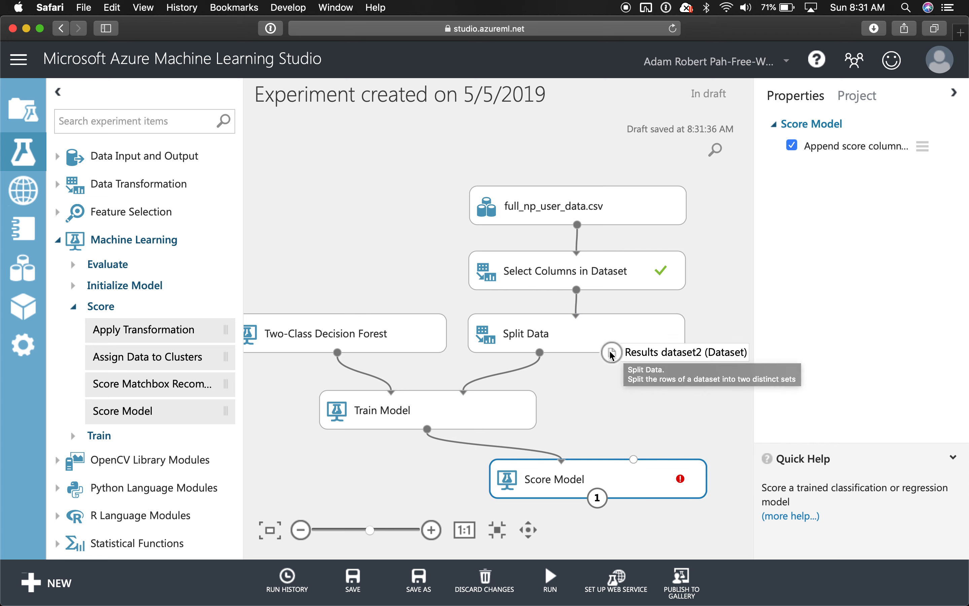
pyautogui.moveTo(612, 354); pyautogui.dragTo(633, 465)
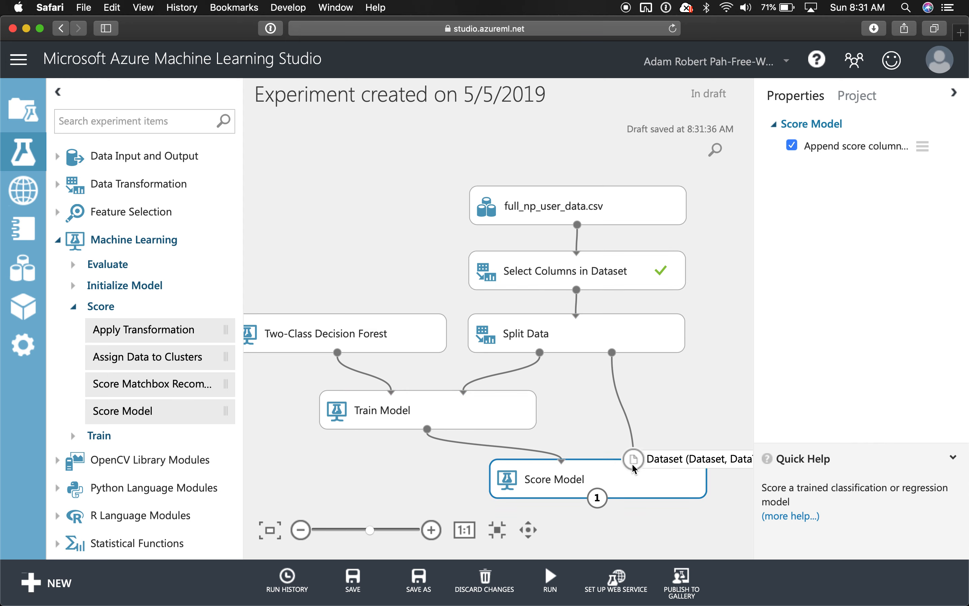
pyautogui.click(299, 532)
pyautogui.click(299, 531)
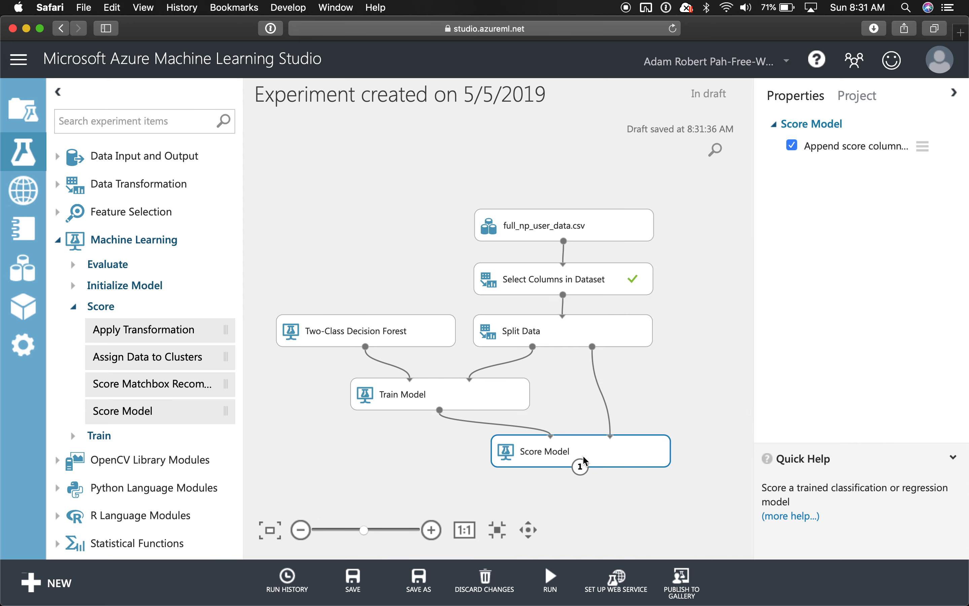
# Add an Evaluate Model module below Score Model and feed it the scored dataset.
pyautogui.click(73, 307)
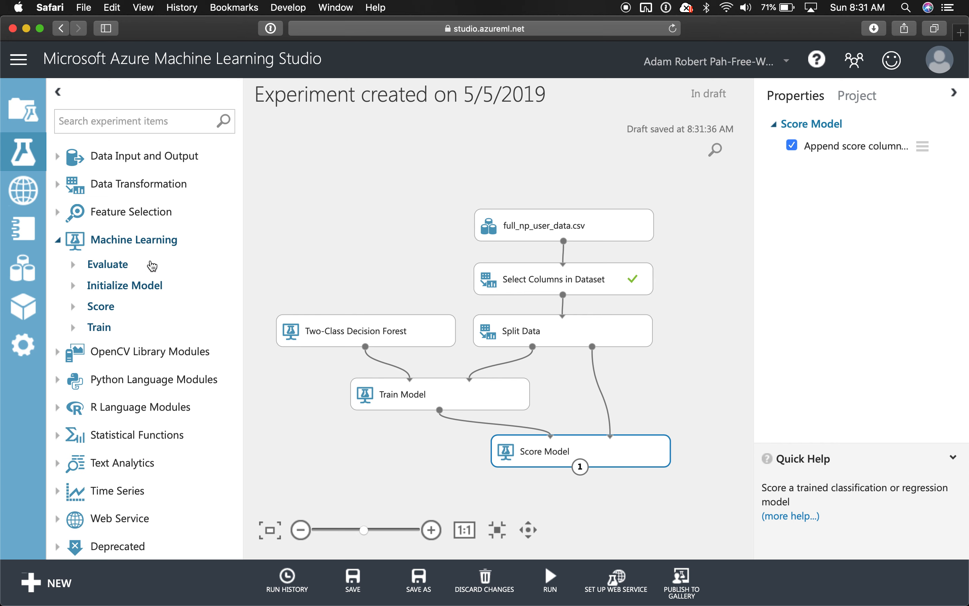
pyautogui.click(75, 266)
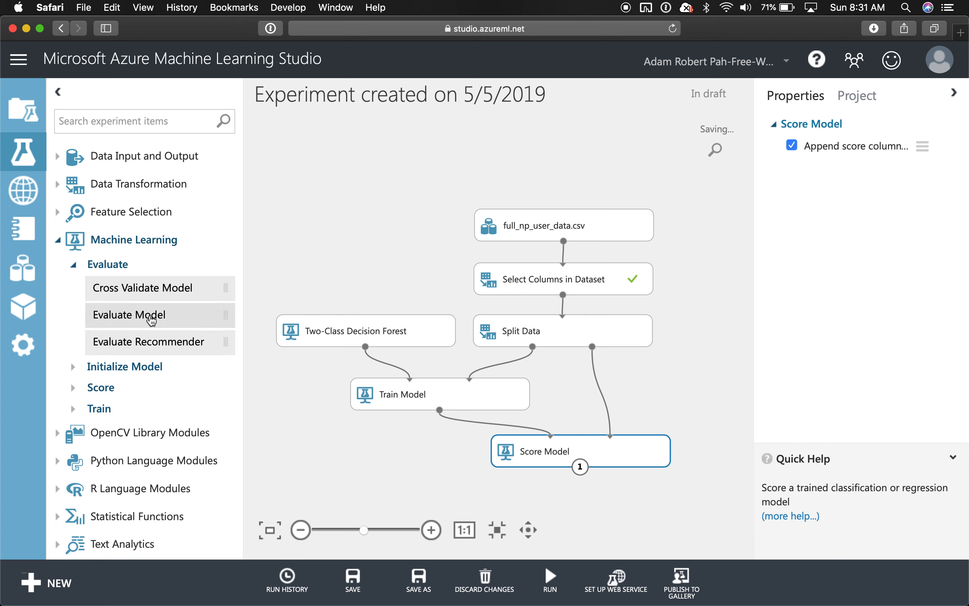
pyautogui.moveTo(115, 315); pyautogui.dragTo(584, 469)
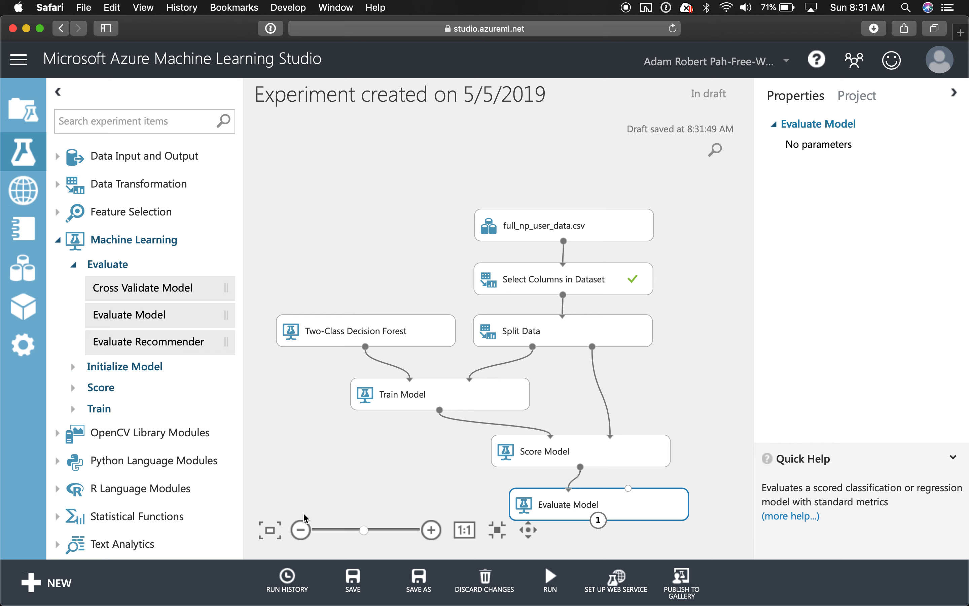
pyautogui.click(301, 530)
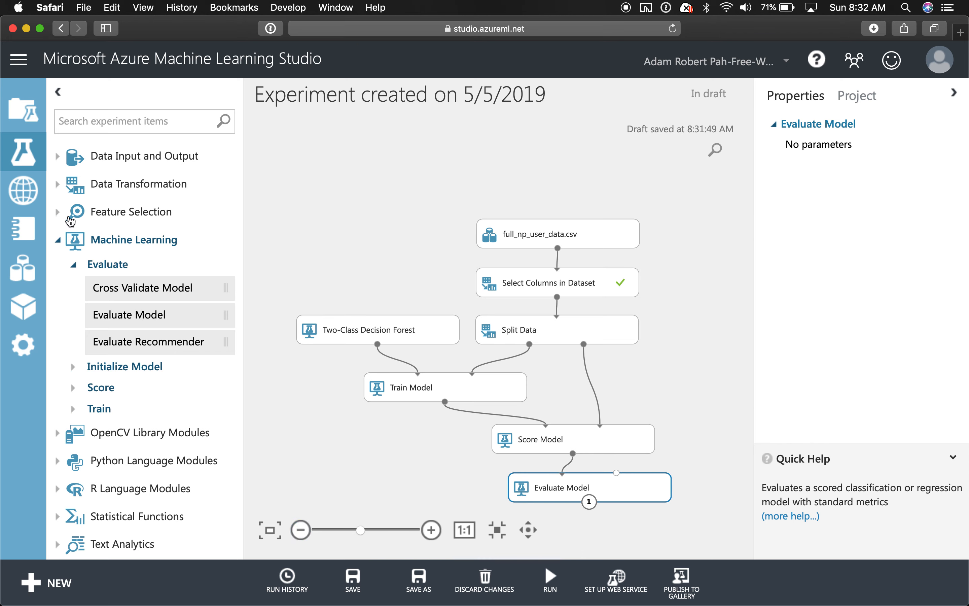
# Add a Permutation Feature Importance module below Train Model, fed by the trained model and the first output of Split Data.
pyautogui.click(76, 266)
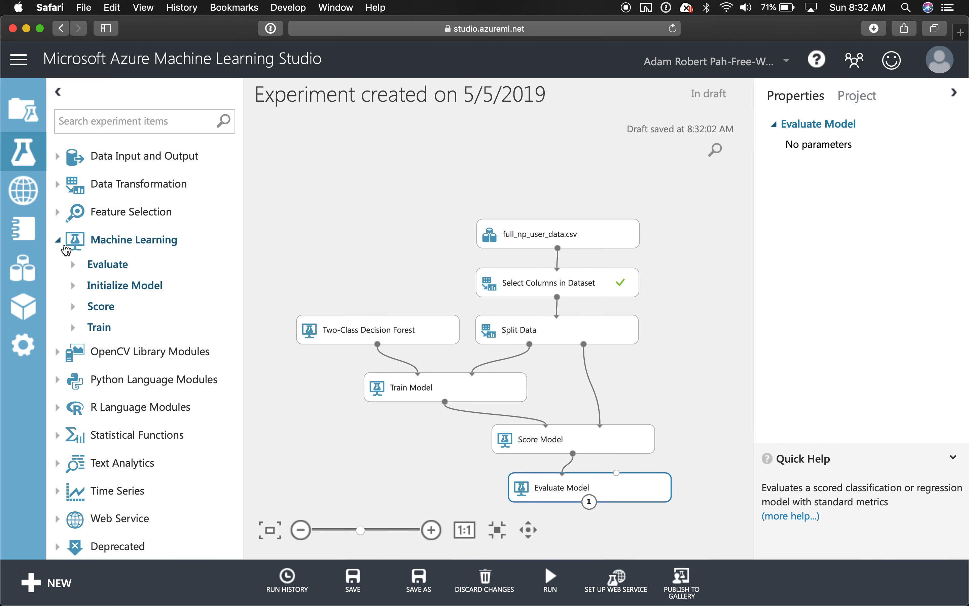
pyautogui.click(59, 239)
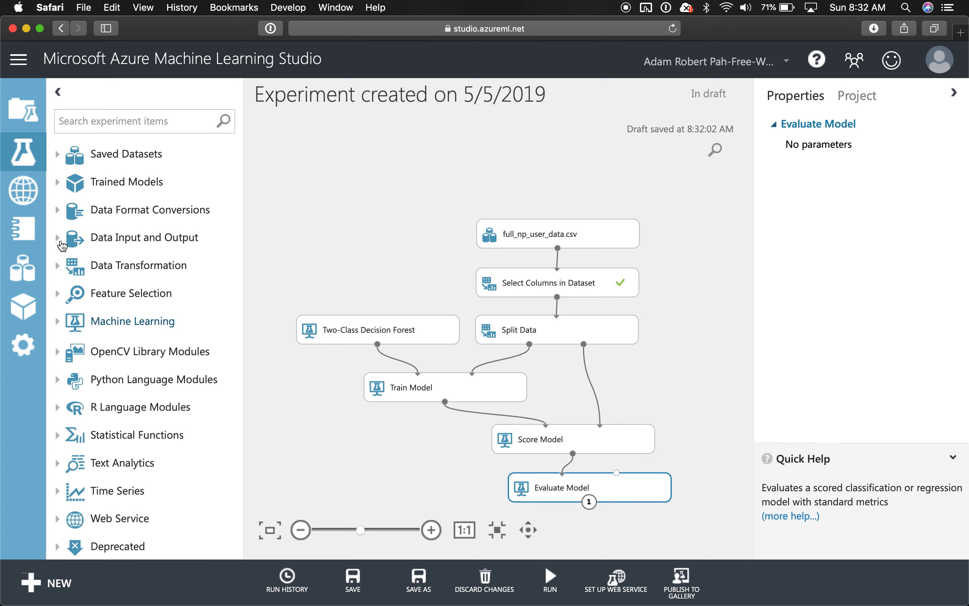
pyautogui.click(59, 295)
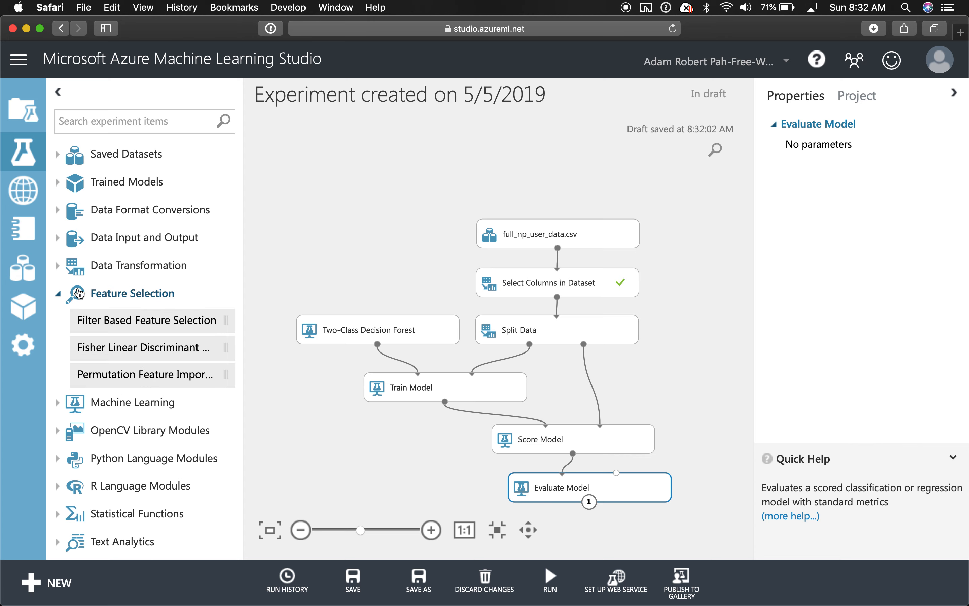
pyautogui.moveTo(188, 383); pyautogui.dragTo(392, 457)
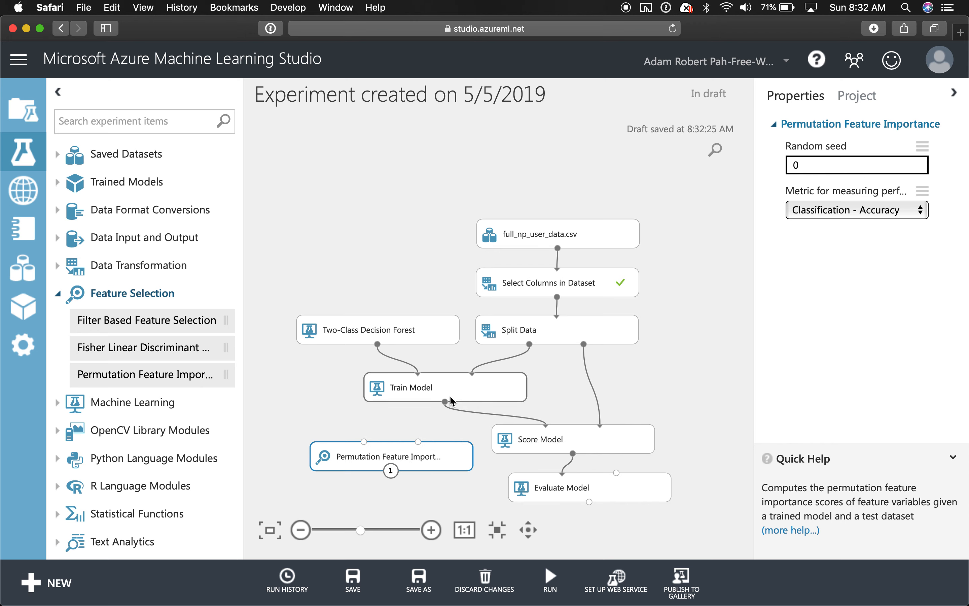
pyautogui.moveTo(446, 401); pyautogui.dragTo(360, 448)
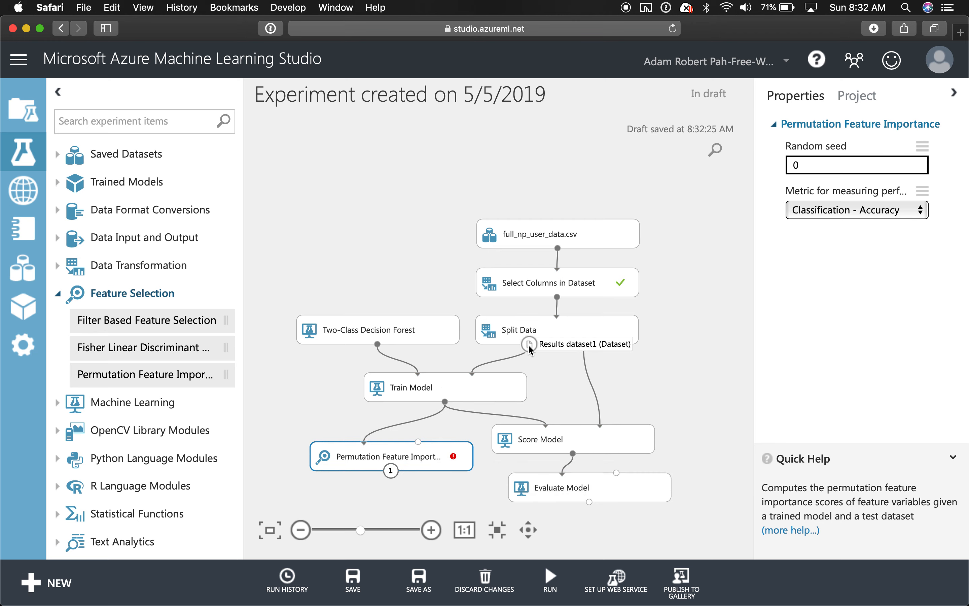
pyautogui.moveTo(529, 343); pyautogui.dragTo(410, 457)
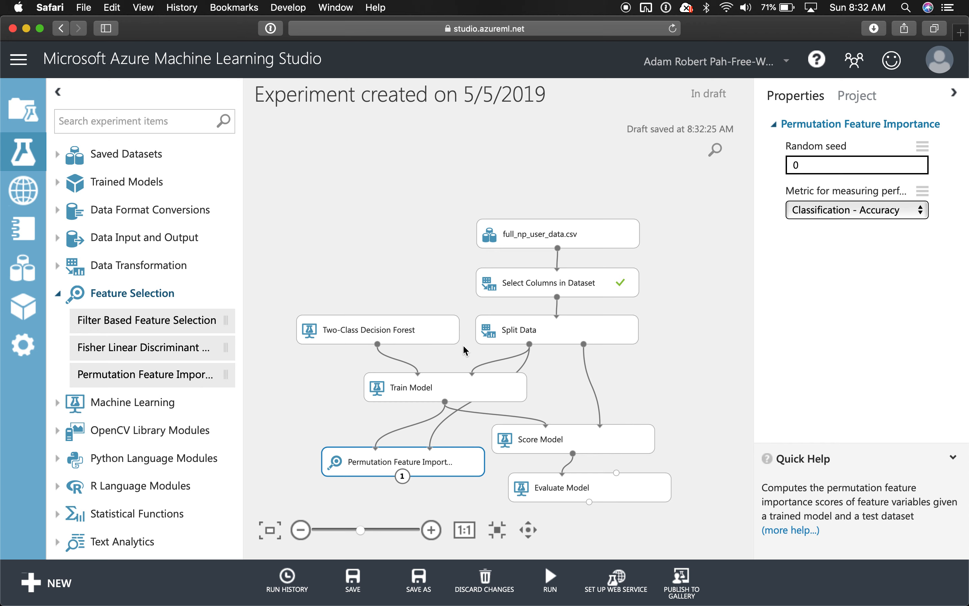
pyautogui.moveTo(432, 466); pyautogui.dragTo(428, 461)
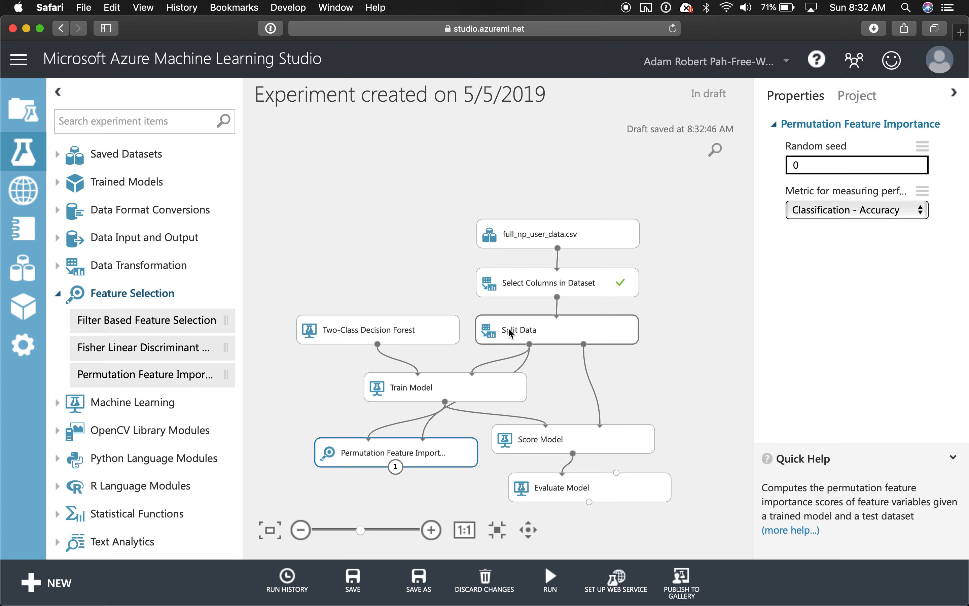
# Run the whole experiment.
pyautogui.moveTo(550, 577)
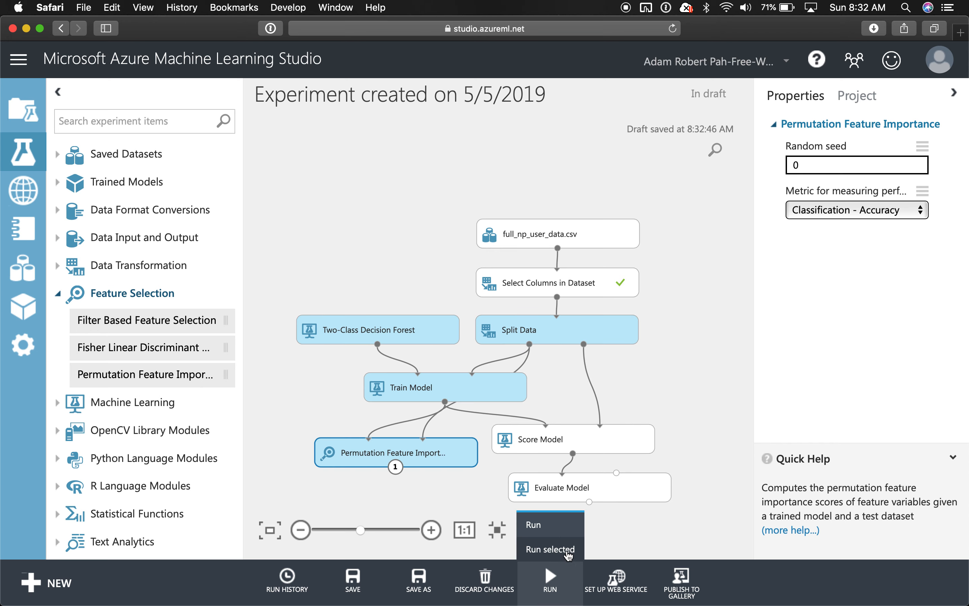
pyautogui.click(561, 533)
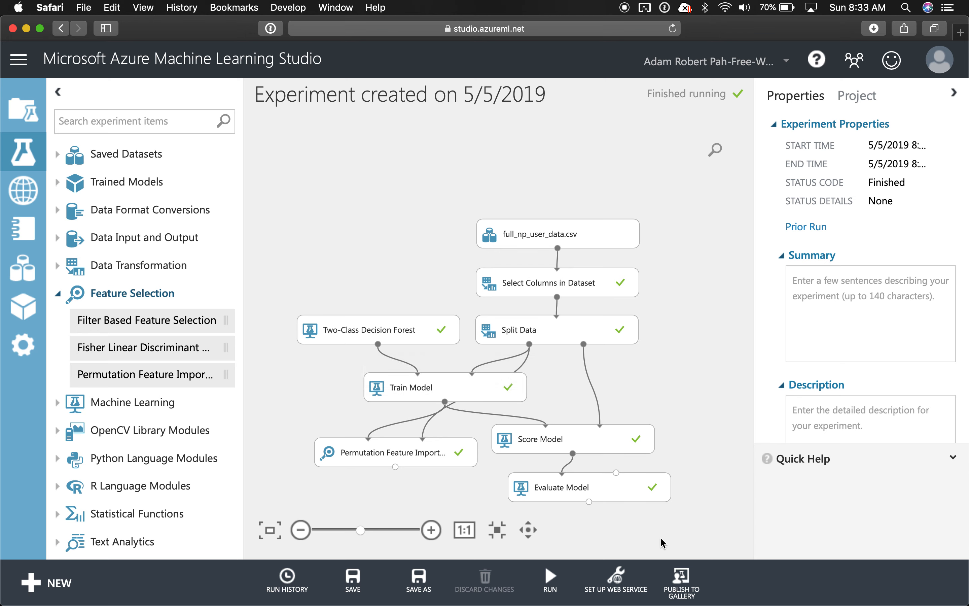
# Visualize the Evaluate Model results and examine the ROC curve, confusion matrix counts, accuracy and AUC, and close the results.
pyautogui.rightClick(605, 489)
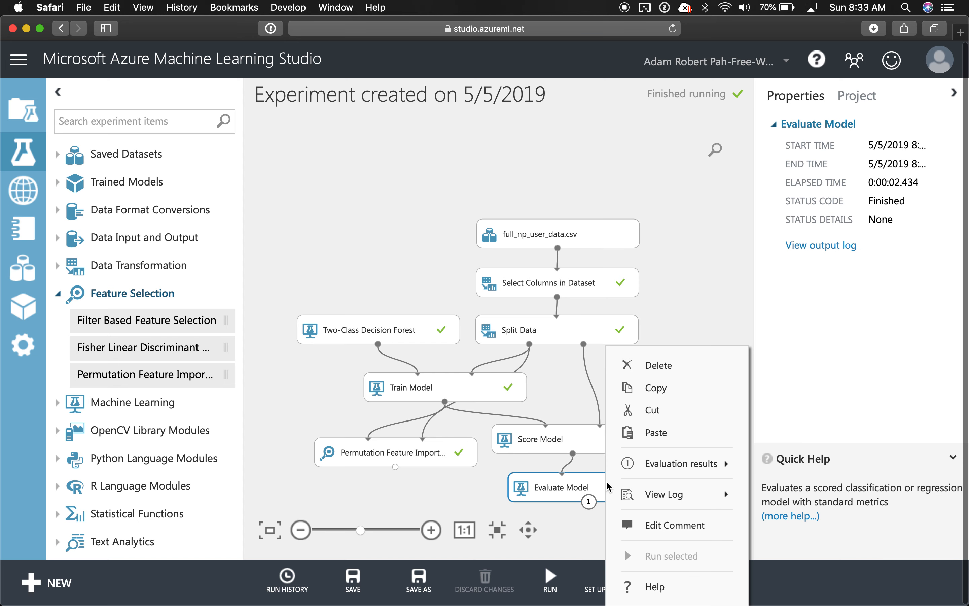
pyautogui.moveTo(627, 464)
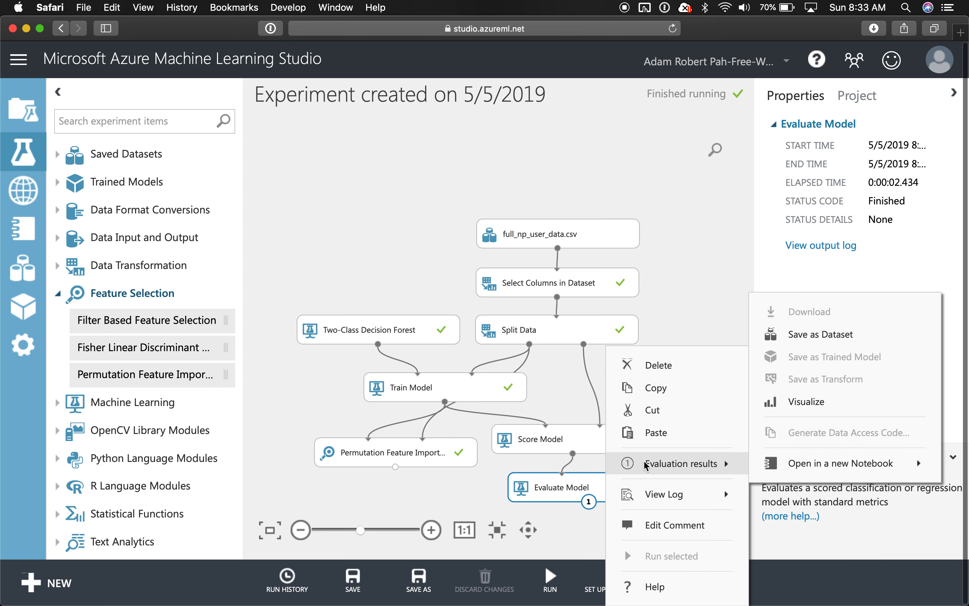
pyautogui.click(805, 402)
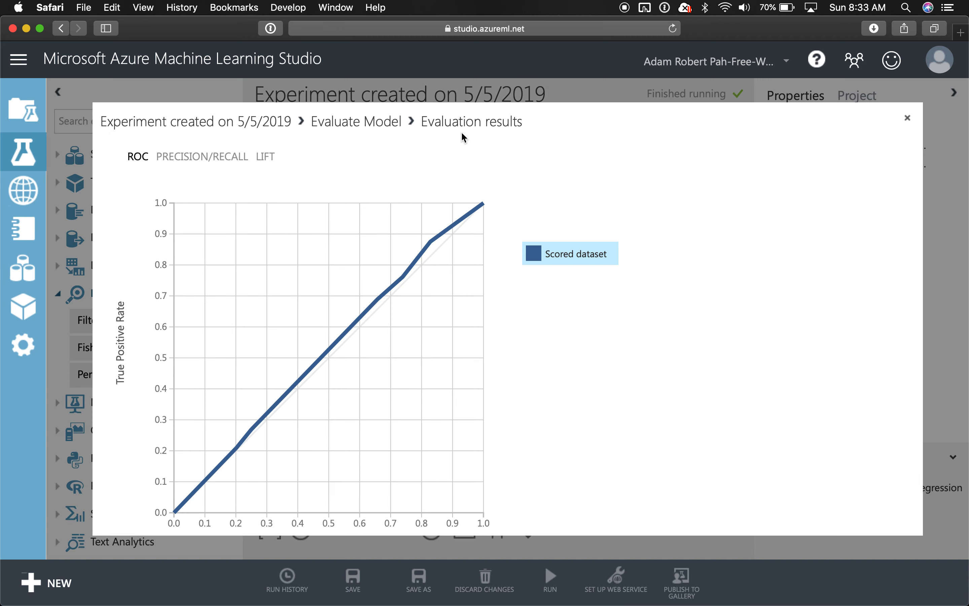
pyautogui.scroll(-1, 562, 364)
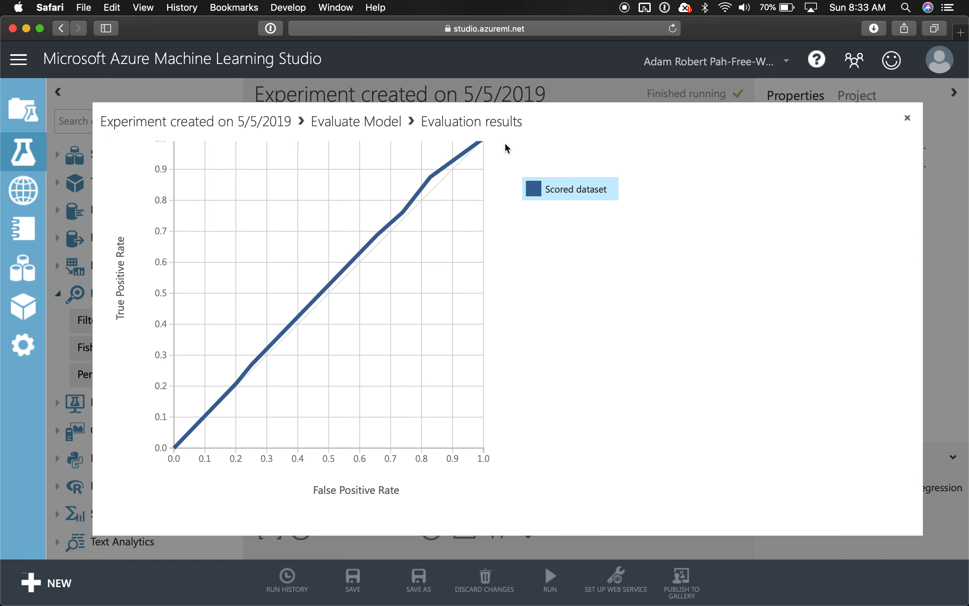
pyautogui.scroll(-10, 615, 400)
pyautogui.scroll(-1, 616, 402)
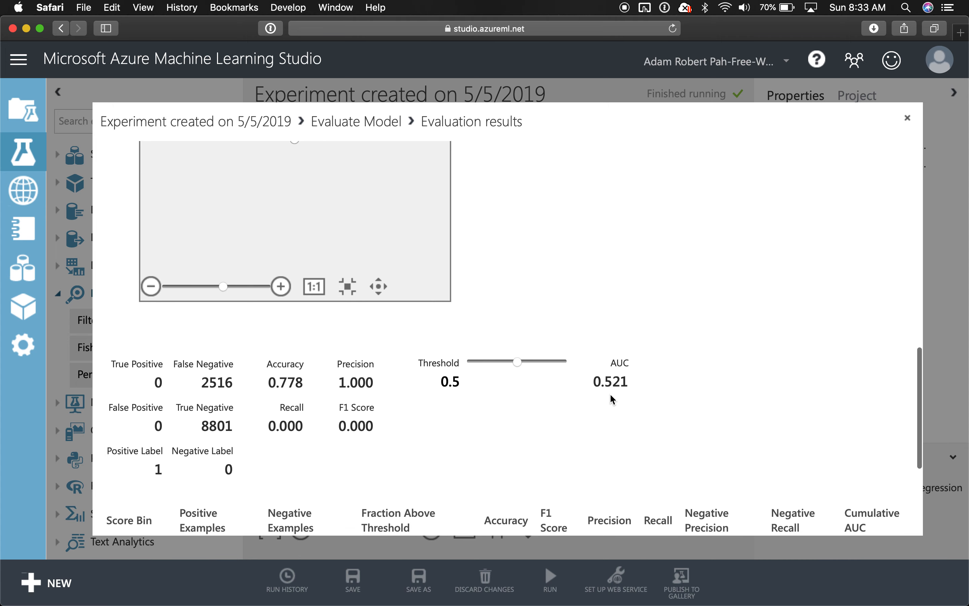
pyautogui.scroll(10, 617, 391)
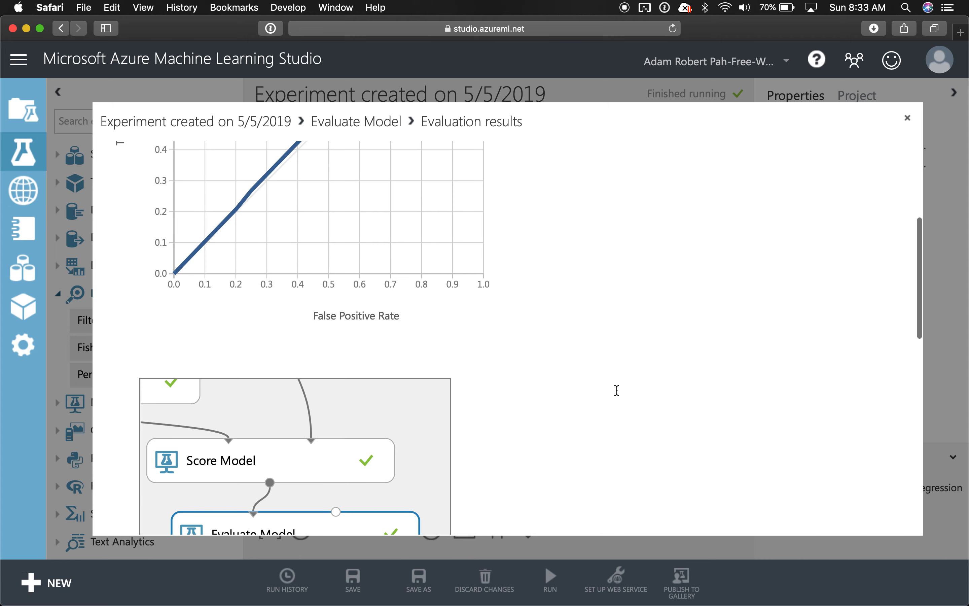
pyautogui.scroll(-8, 617, 390)
pyautogui.scroll(-3, 617, 391)
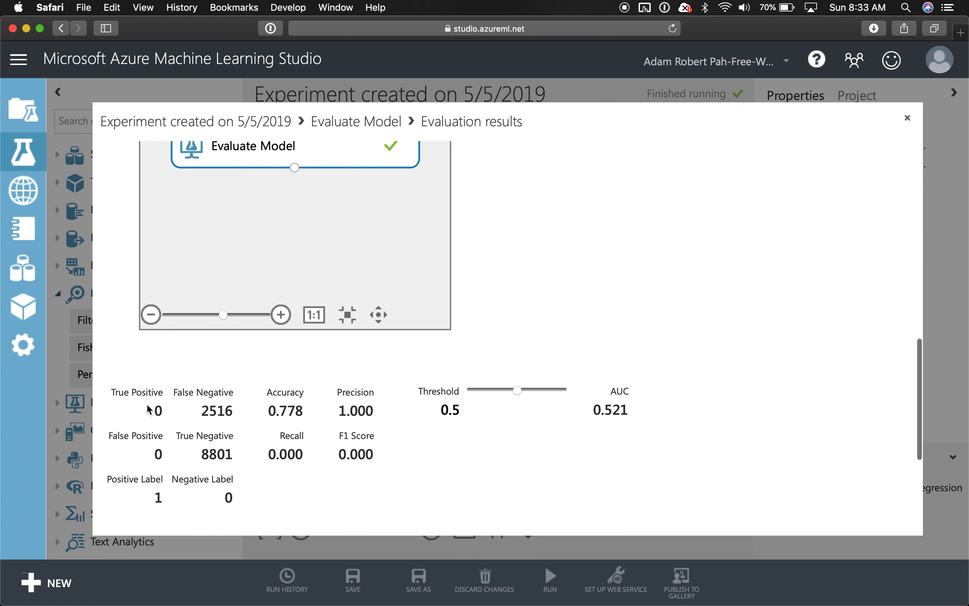
pyautogui.click(905, 117)
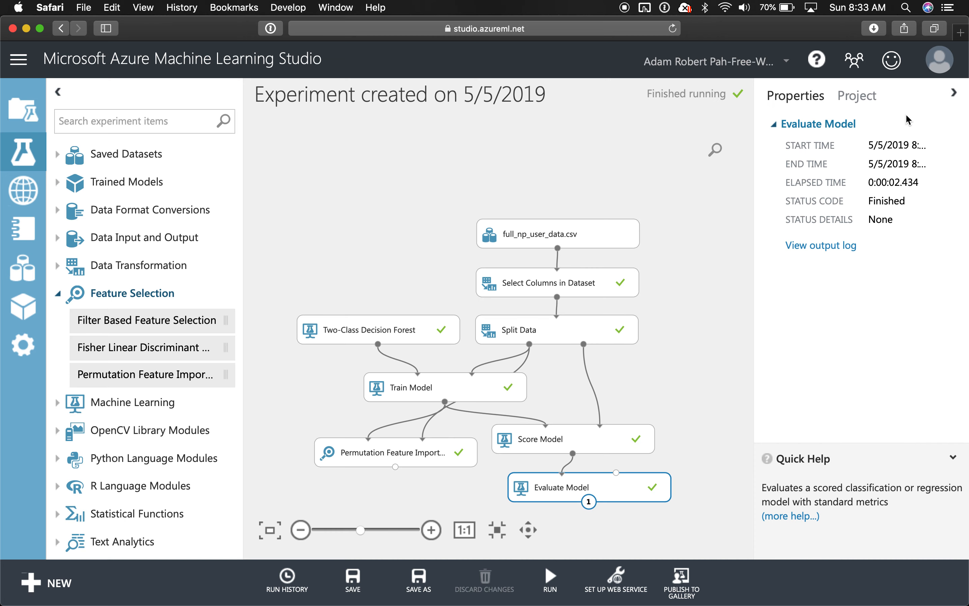
pyautogui.click(729, 422)
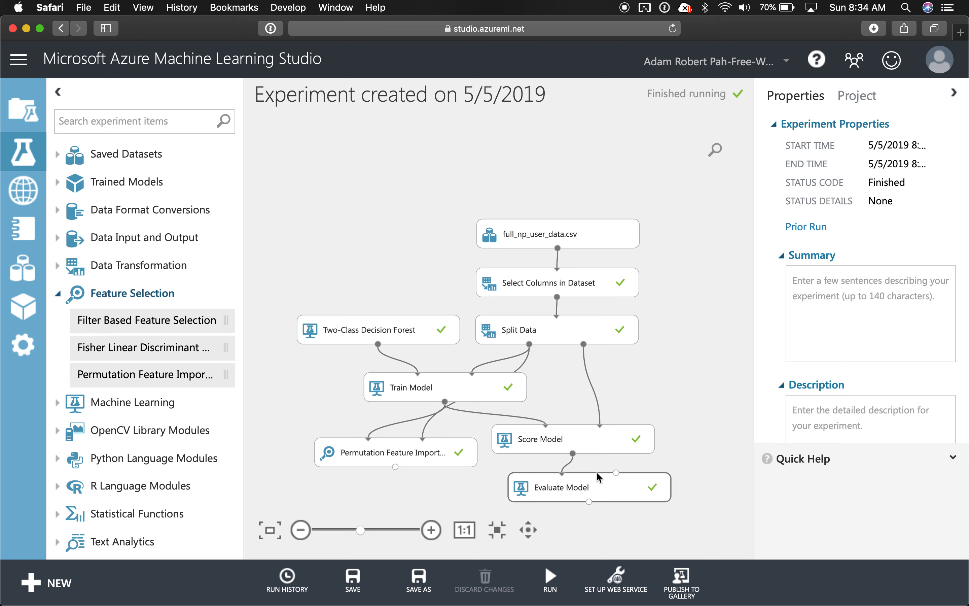
pyautogui.click(623, 494)
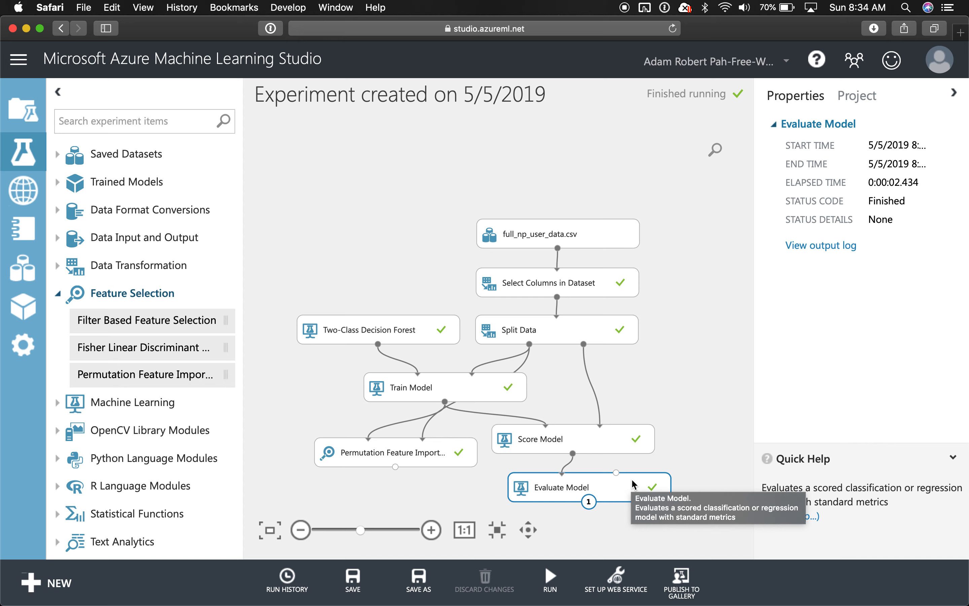
pyautogui.click(680, 338)
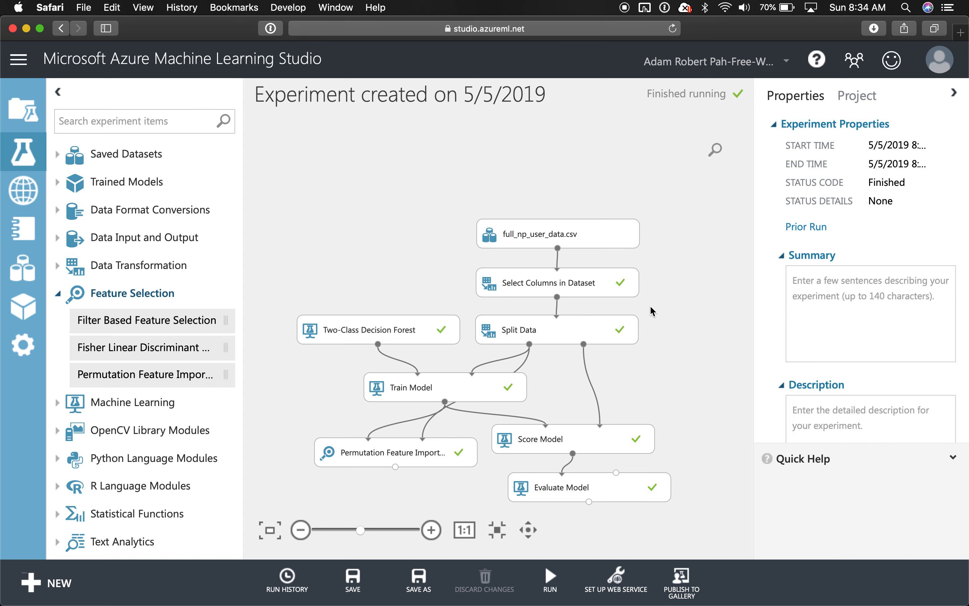
# Visualize the Permutation Feature Importance output, examine each feature's score, and close the results.
pyautogui.rightClick(424, 453)
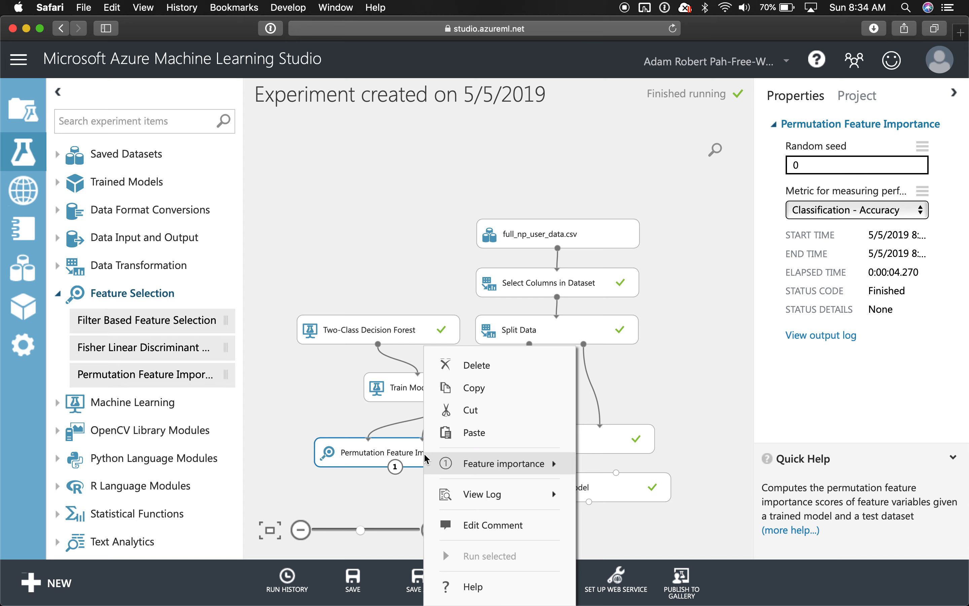
pyautogui.click(651, 497)
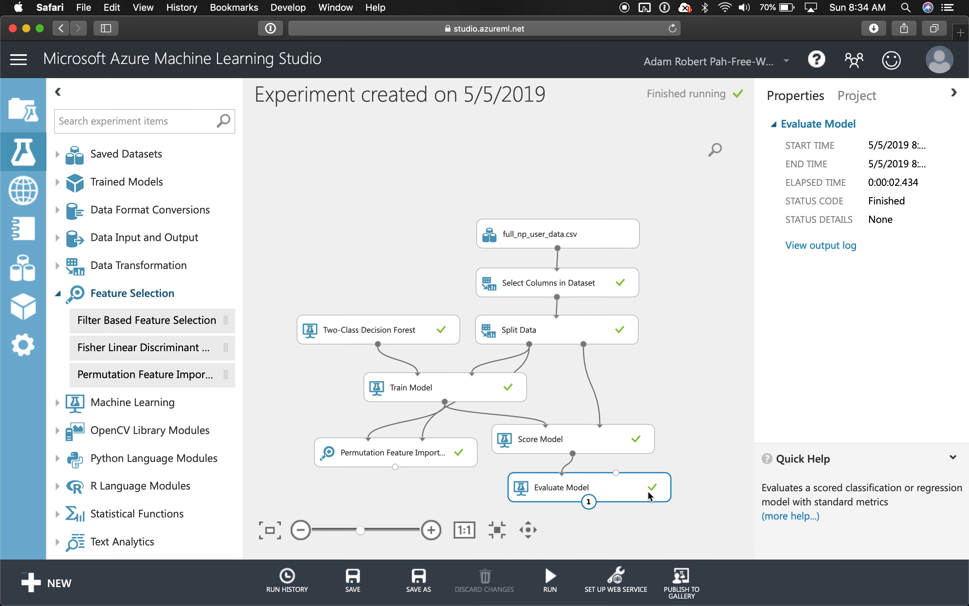
pyautogui.click(416, 454)
pyautogui.rightClick(410, 454)
pyautogui.moveTo(478, 470)
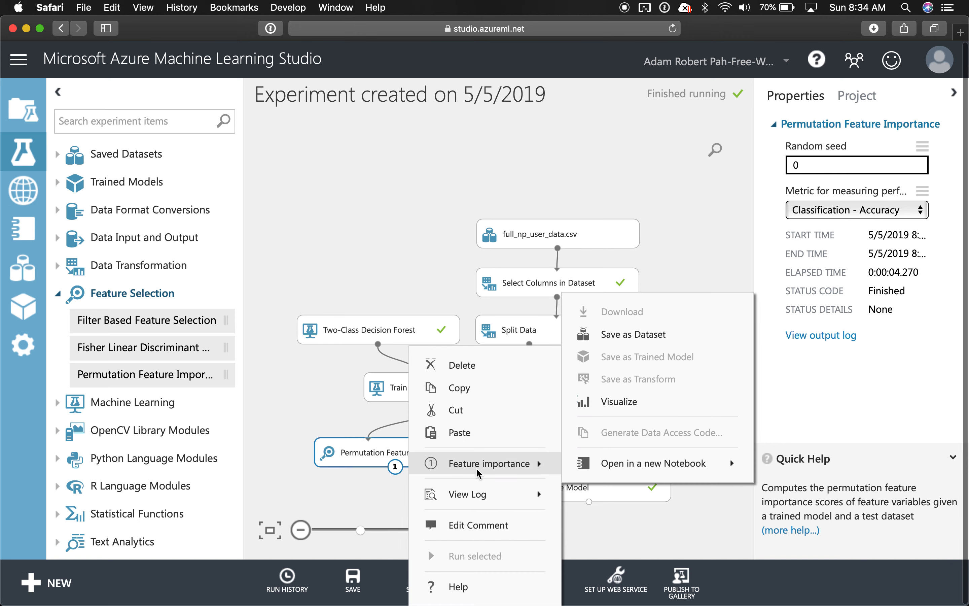
pyautogui.click(631, 405)
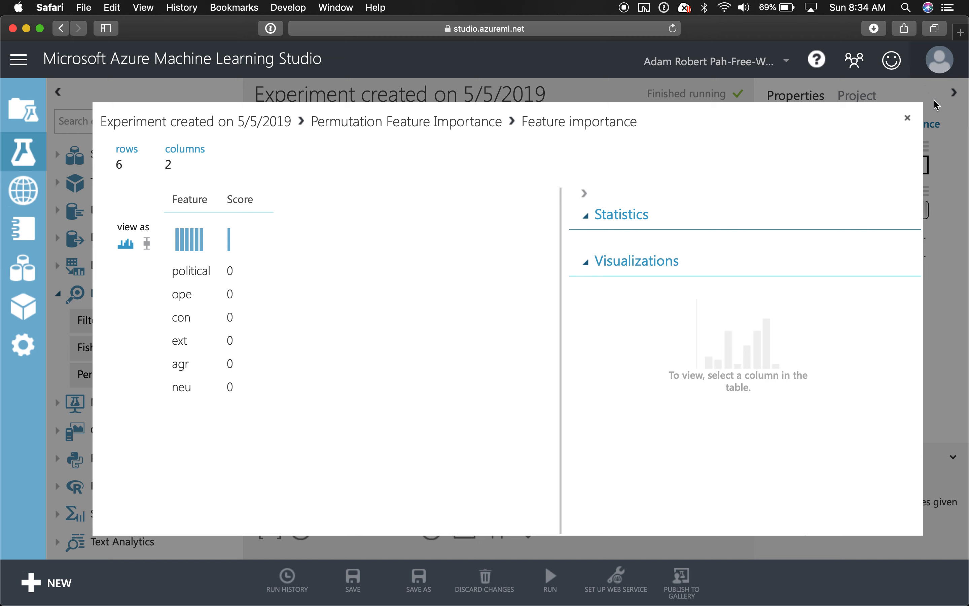
pyautogui.click(908, 118)
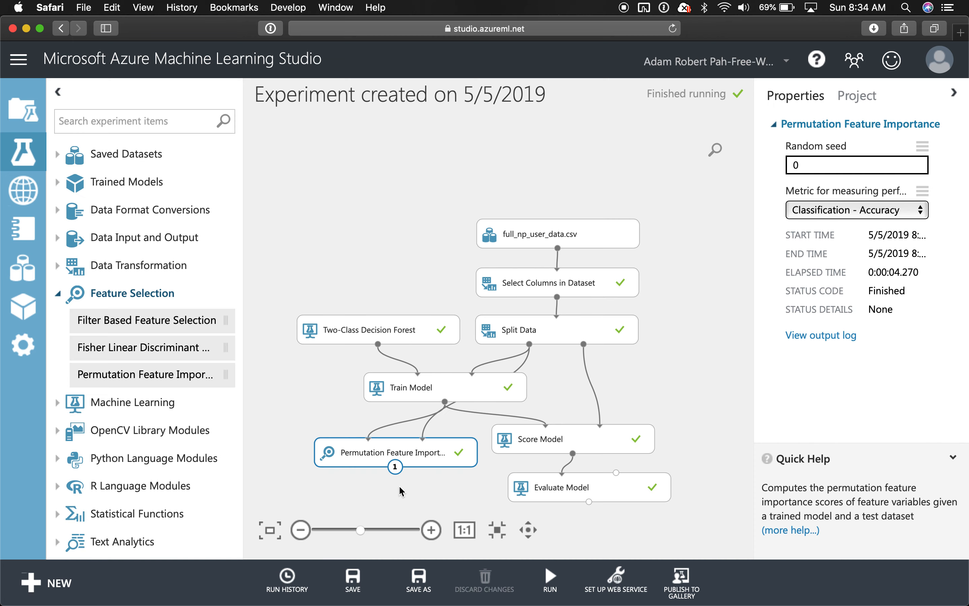
pyautogui.click(424, 488)
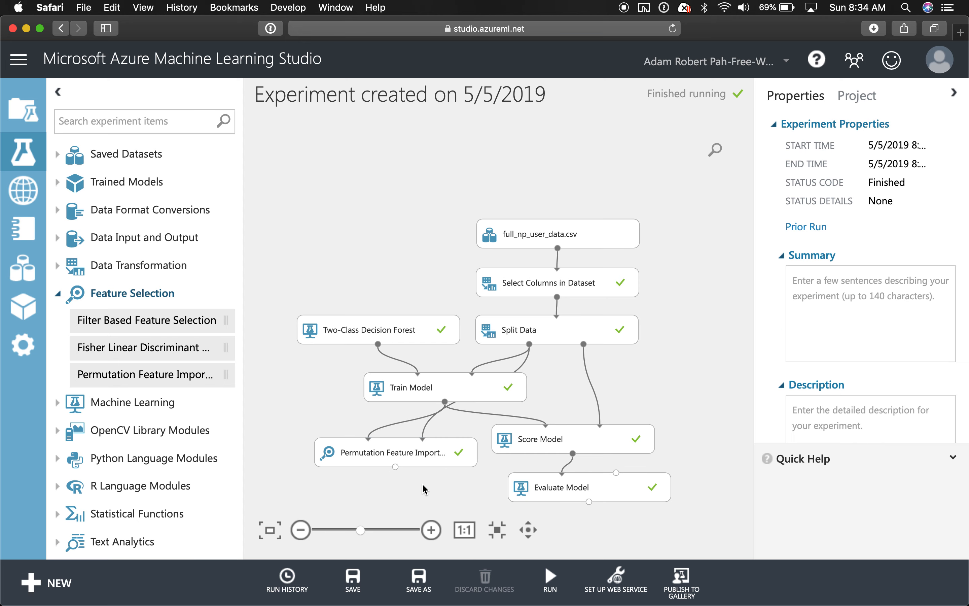
# Add a Convert to CSV module below Permutation Feature Importance, fed by its output, and run only the selected module.
pyautogui.click(419, 463)
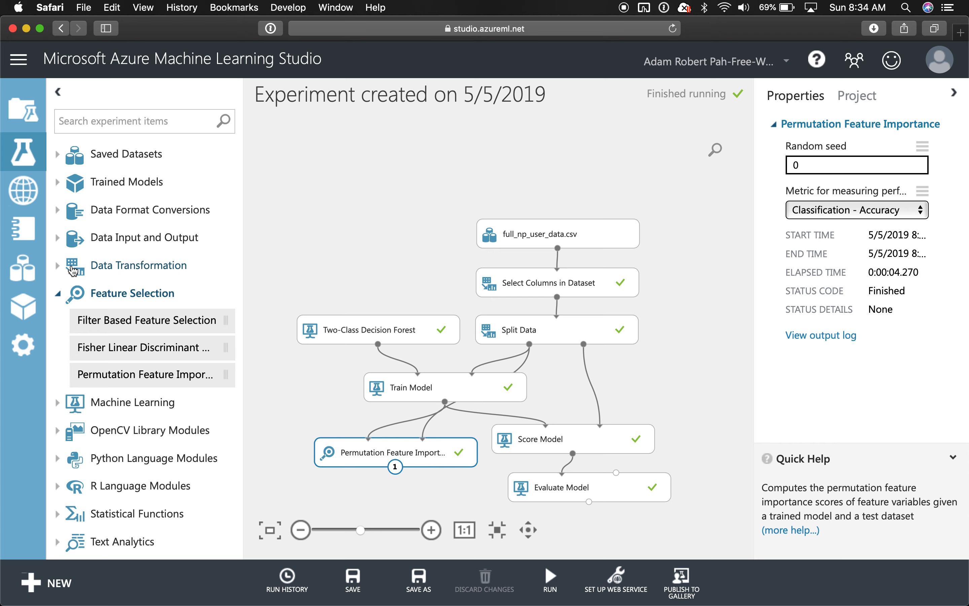
pyautogui.click(60, 295)
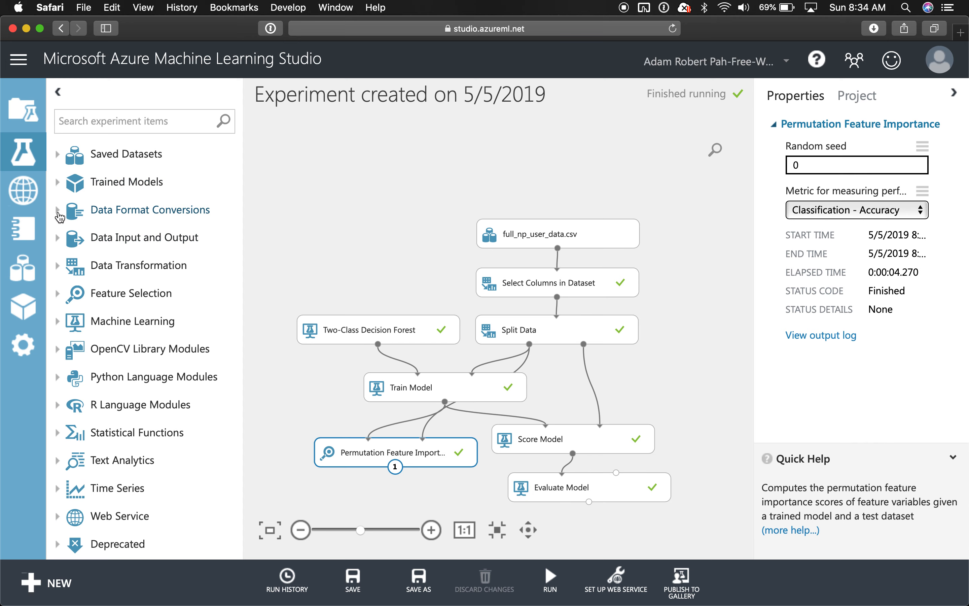
pyautogui.click(58, 212)
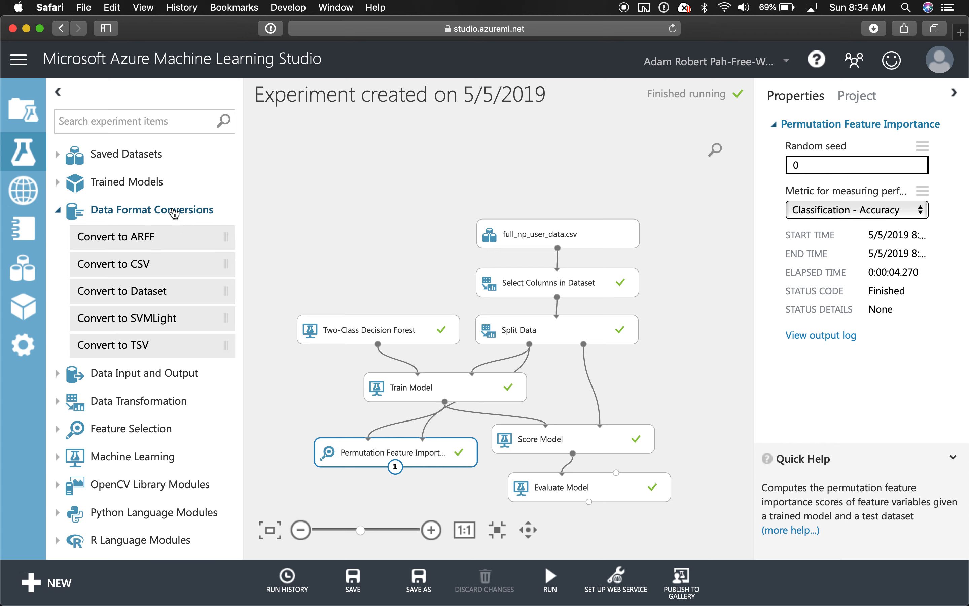
pyautogui.moveTo(165, 266); pyautogui.dragTo(413, 497)
pyautogui.moveTo(552, 589)
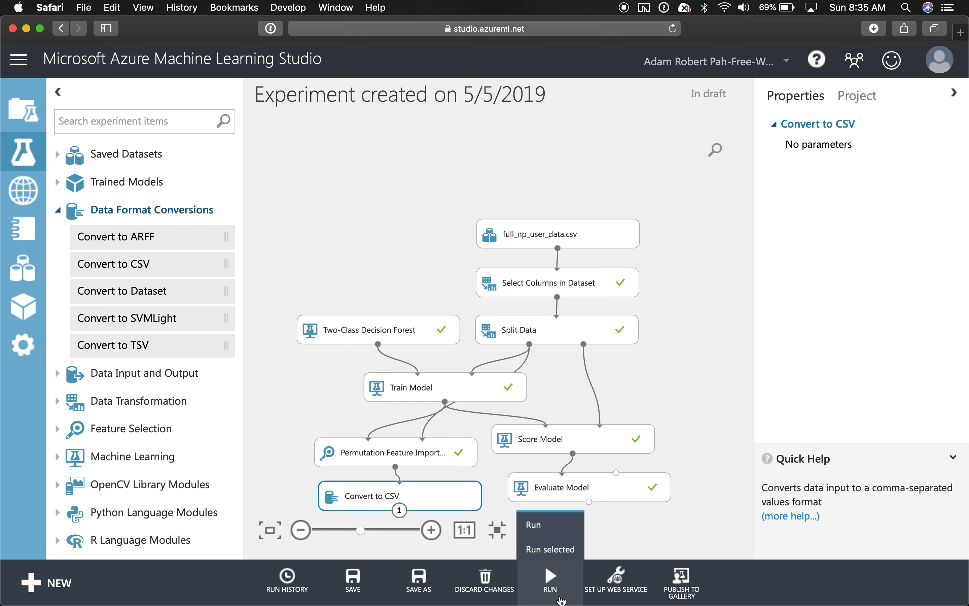
pyautogui.click(550, 549)
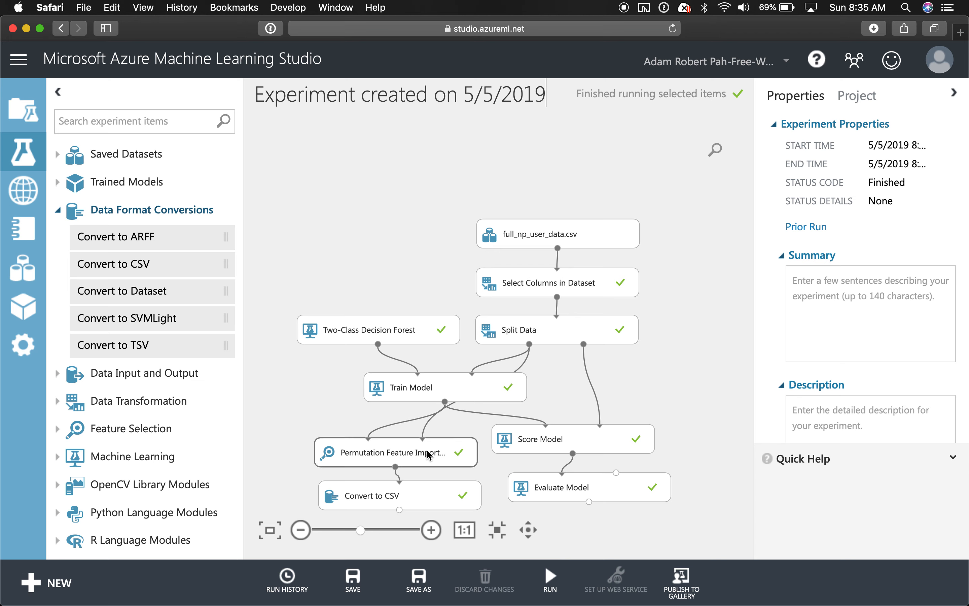
# Download the Convert to CSV results dataset and check the browser's list of downloaded files.
pyautogui.click(432, 501)
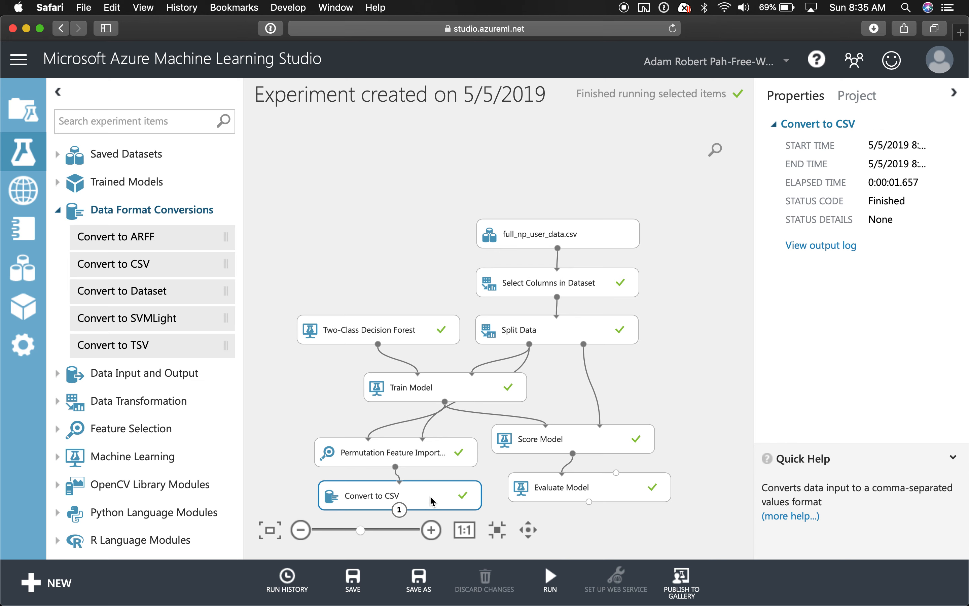
pyautogui.rightClick(431, 501)
pyautogui.moveTo(491, 463)
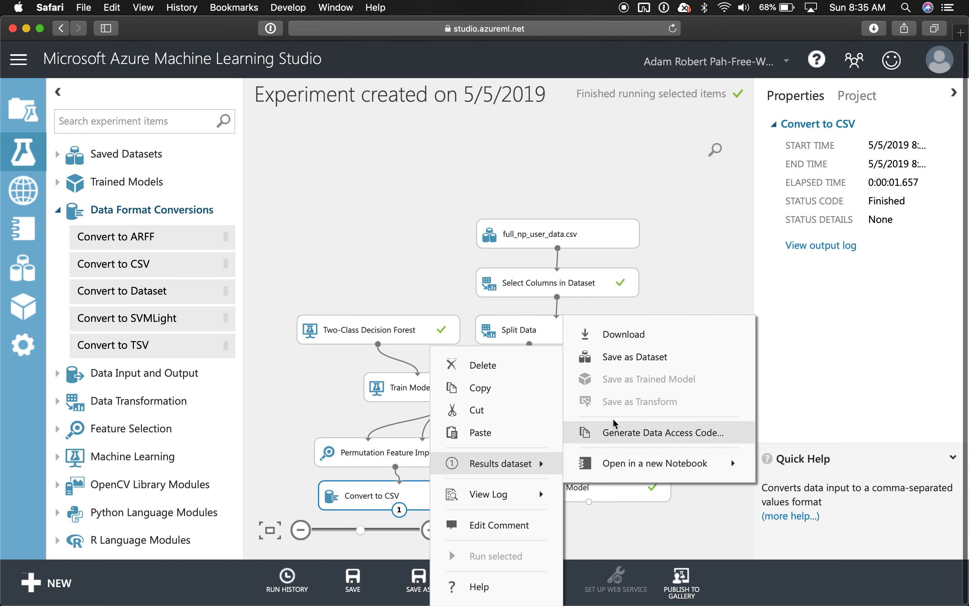
pyautogui.click(628, 333)
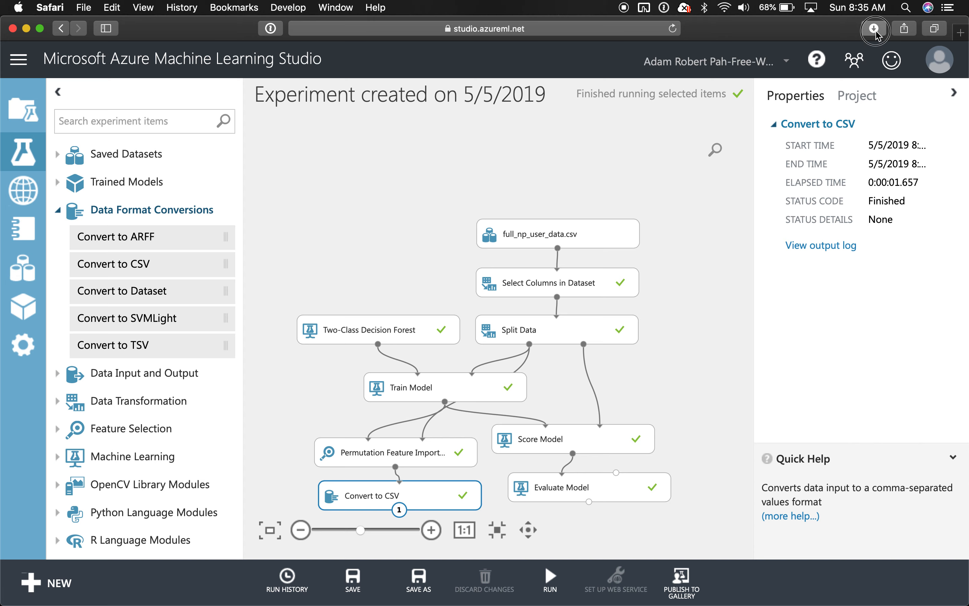
pyautogui.click(875, 29)
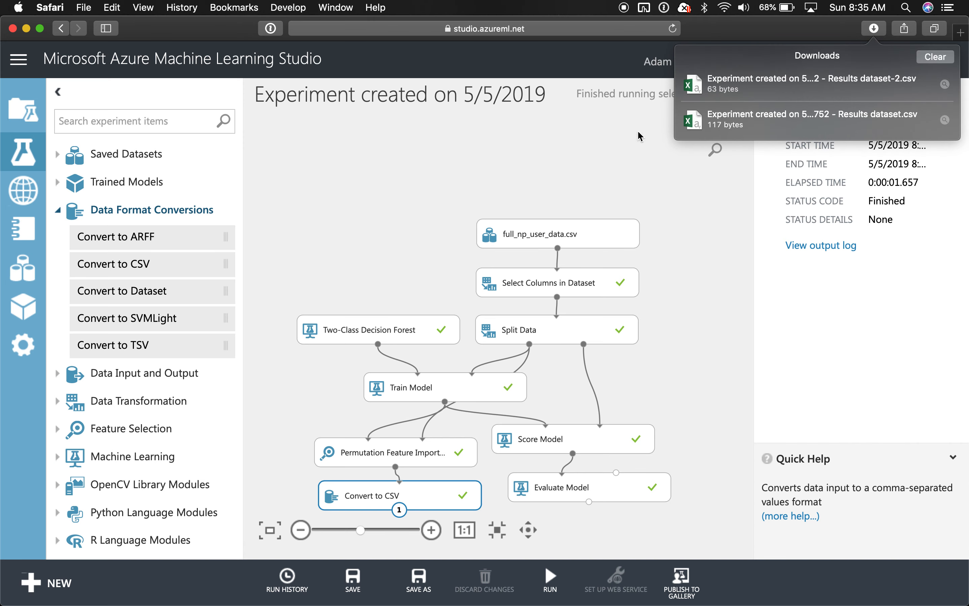
pyautogui.click(432, 150)
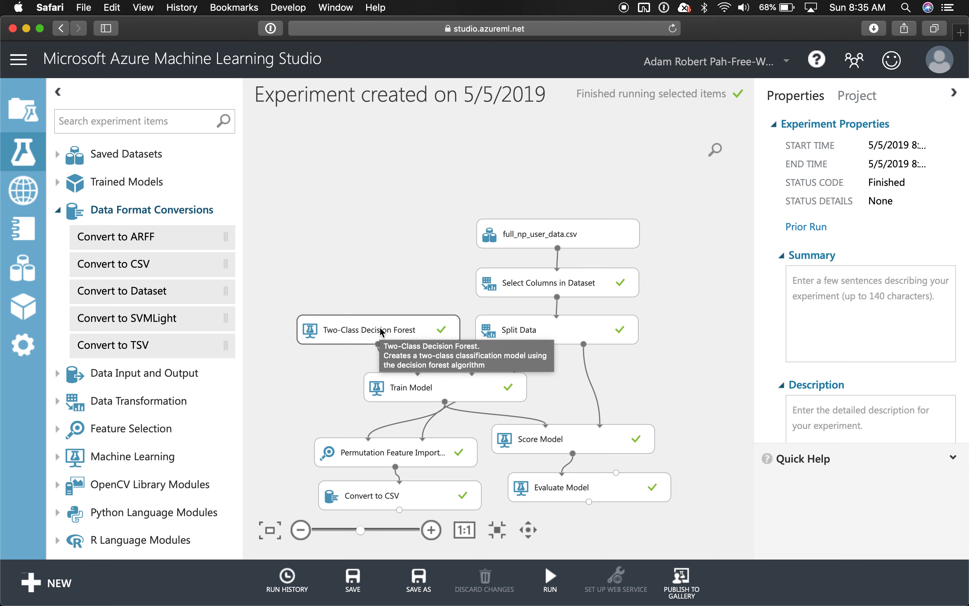
# Set the Two-Class Decision Forest's trainer mode to Parameter Range and review its parameter values.
pyautogui.click(416, 328)
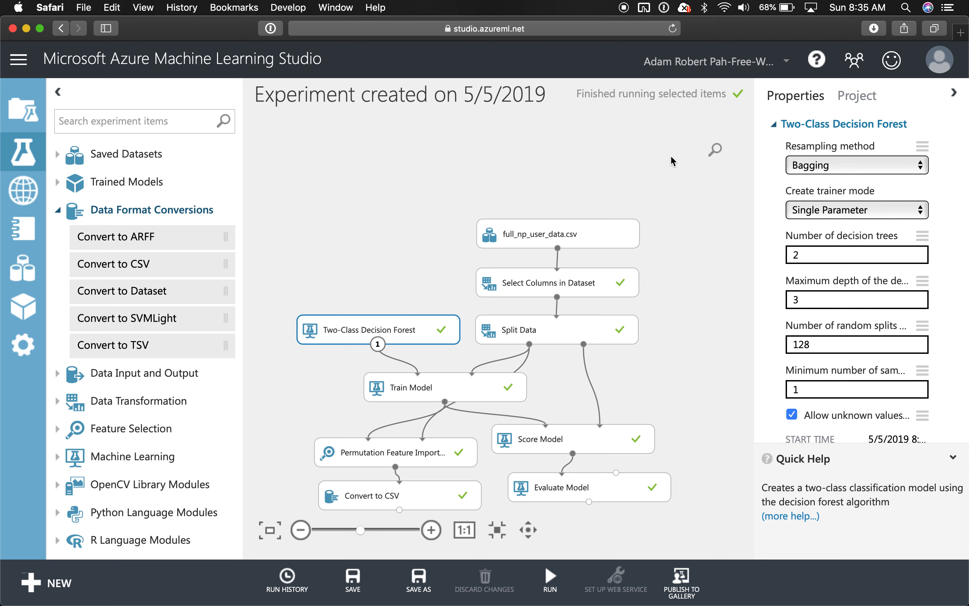
pyautogui.click(917, 208)
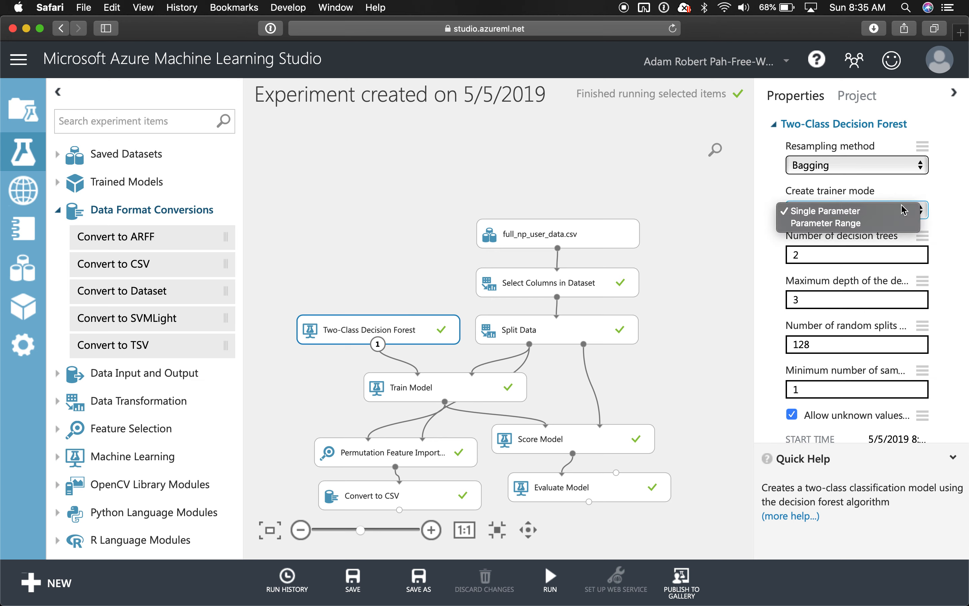
pyautogui.click(849, 224)
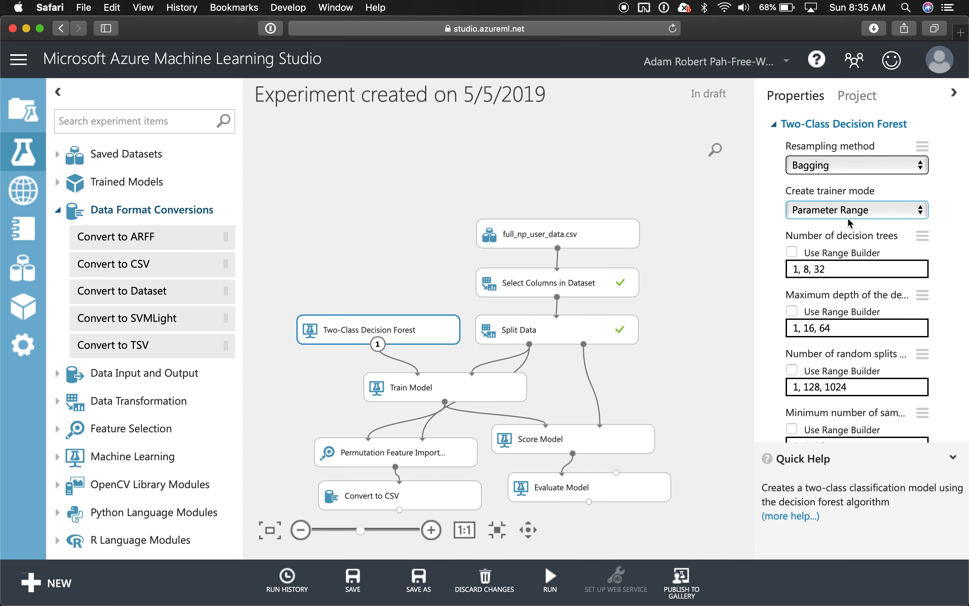
pyautogui.scroll(-2, 952, 275)
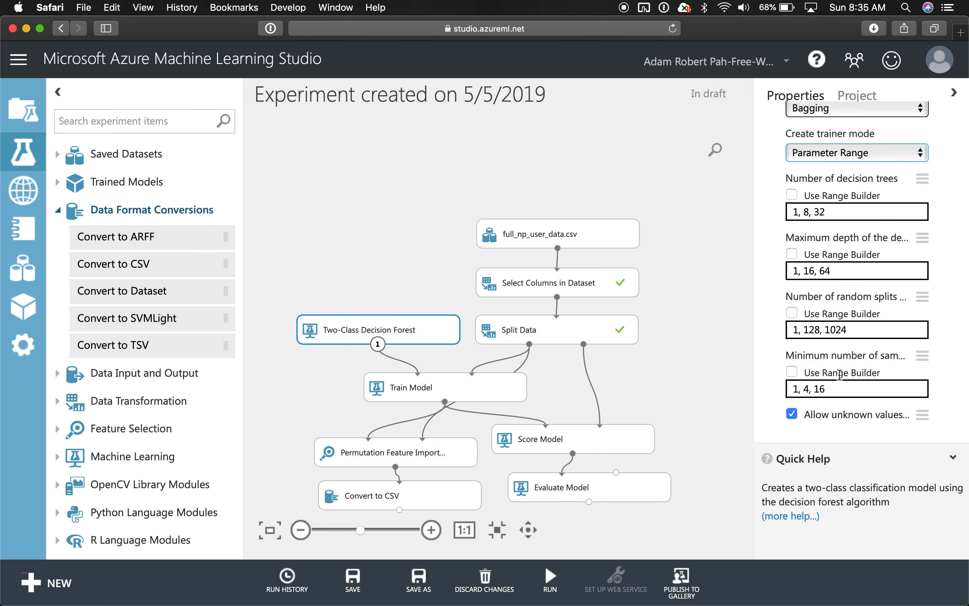
pyautogui.click(864, 397)
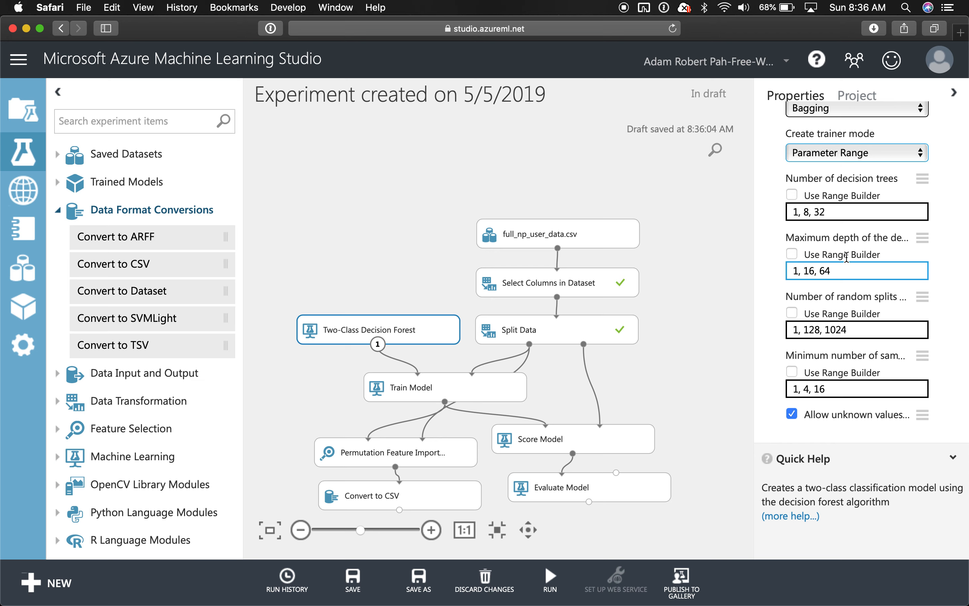
# Set the number of decision trees in the Two-Class Decision Forest to the values 2,3,4.
pyautogui.moveTo(835, 206); pyautogui.dragTo(737, 209)
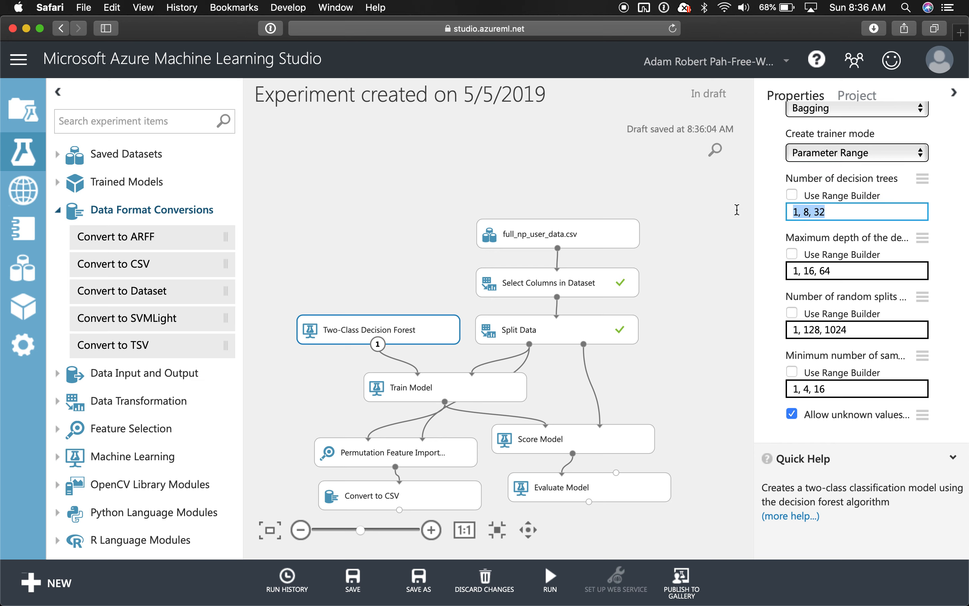
pyautogui.write('3,')
pyautogui.write(',3')
pyautogui.write(',5')
# Set the maximum depth of the decision trees to the values 3,4,5.
pyautogui.click(833, 271)
pyautogui.moveTo(833, 271); pyautogui.dragTo(786, 273)
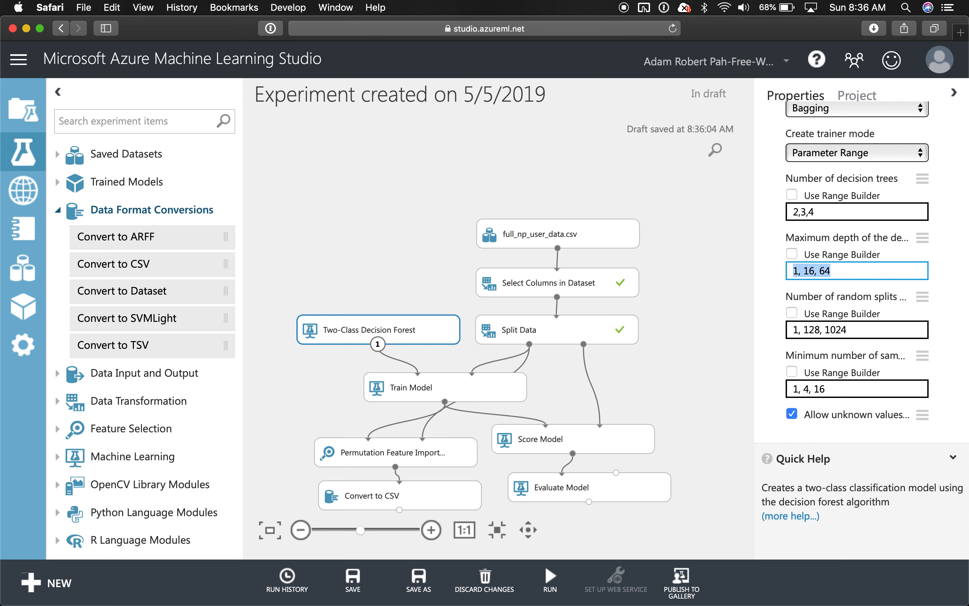
pyautogui.write('3,4,5')
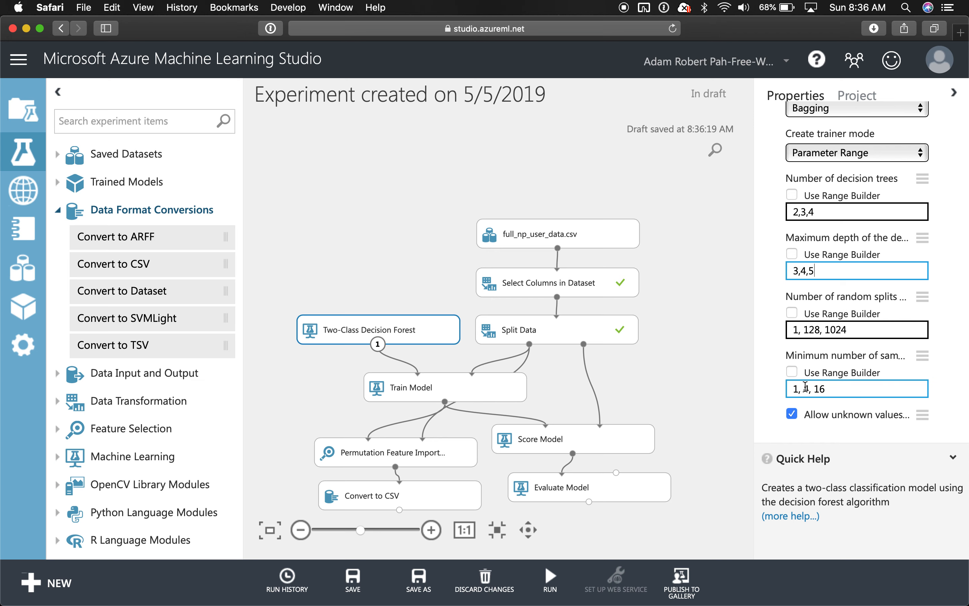
# Set the Two-Class Decision Forest's minimum number of samples per leaf node to the values 4,5.
pyautogui.moveTo(804, 388); pyautogui.dragTo(787, 390)
pyautogui.press('BackSpace')
pyautogui.click(822, 387)
pyautogui.press('BackSpace')
pyautogui.press('BackSpace')
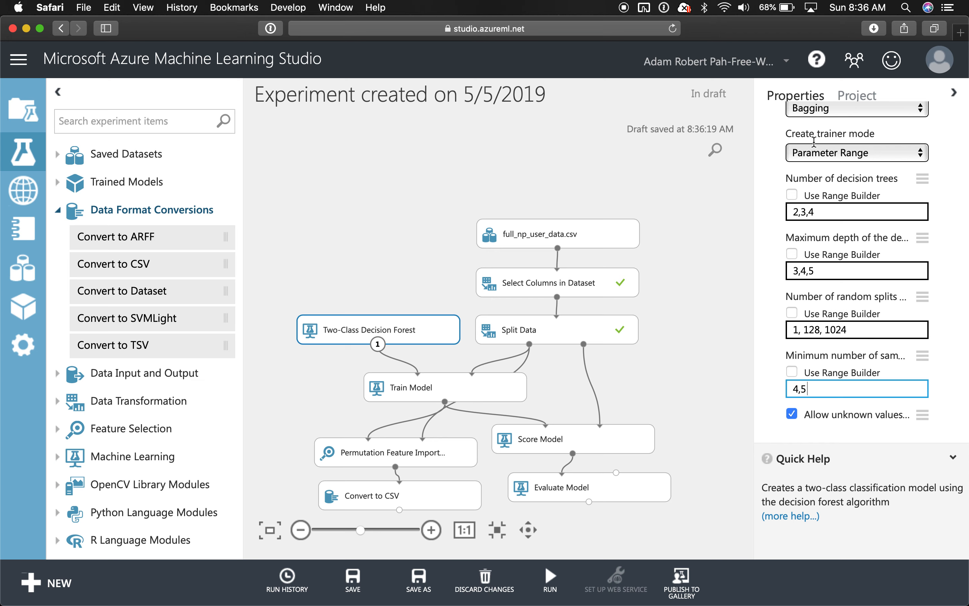
# Run the whole experiment with the Two-Class Decision Forest's parameter ranges.
pyautogui.scroll(2, 837, 235)
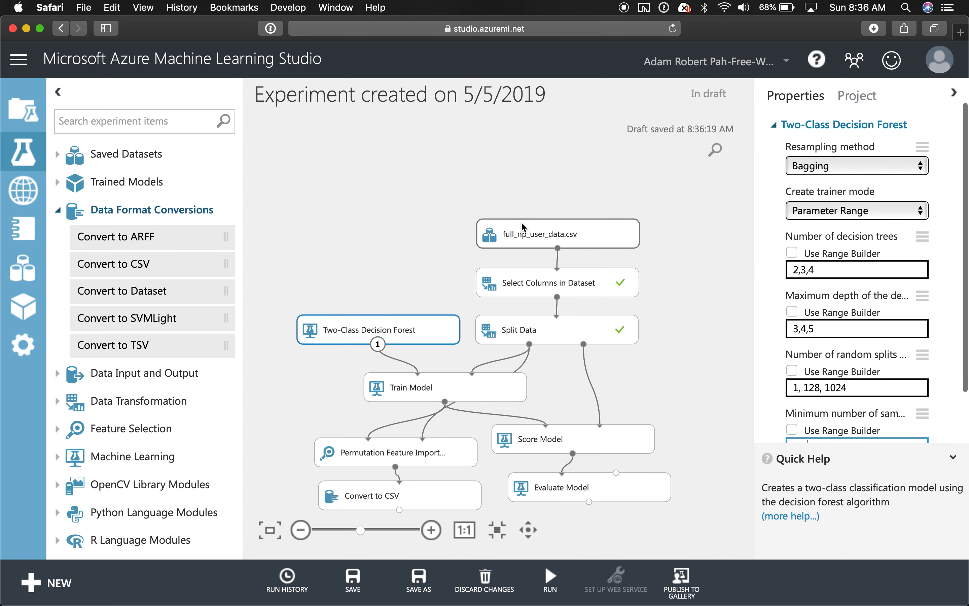
pyautogui.click(550, 578)
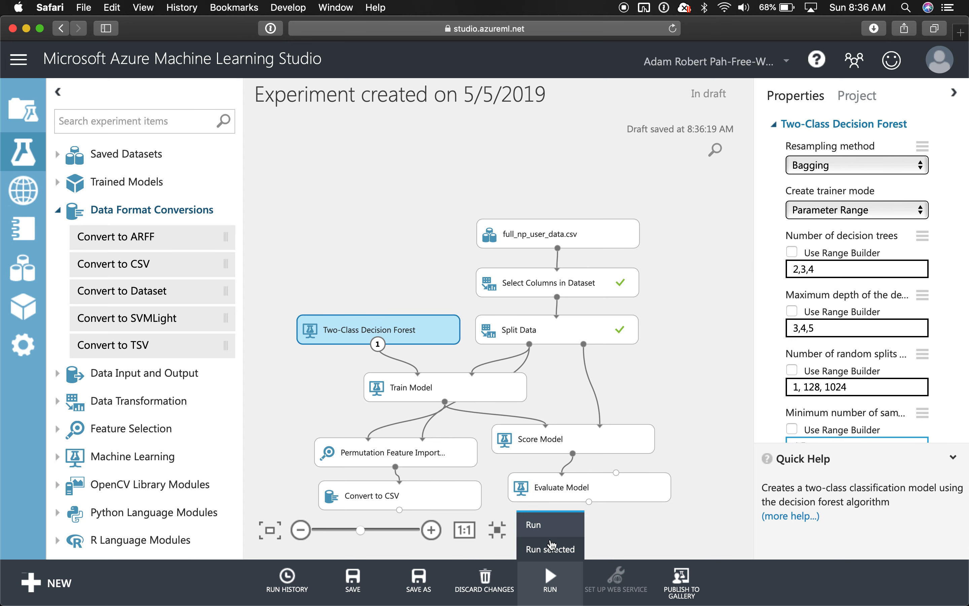
pyautogui.click(554, 524)
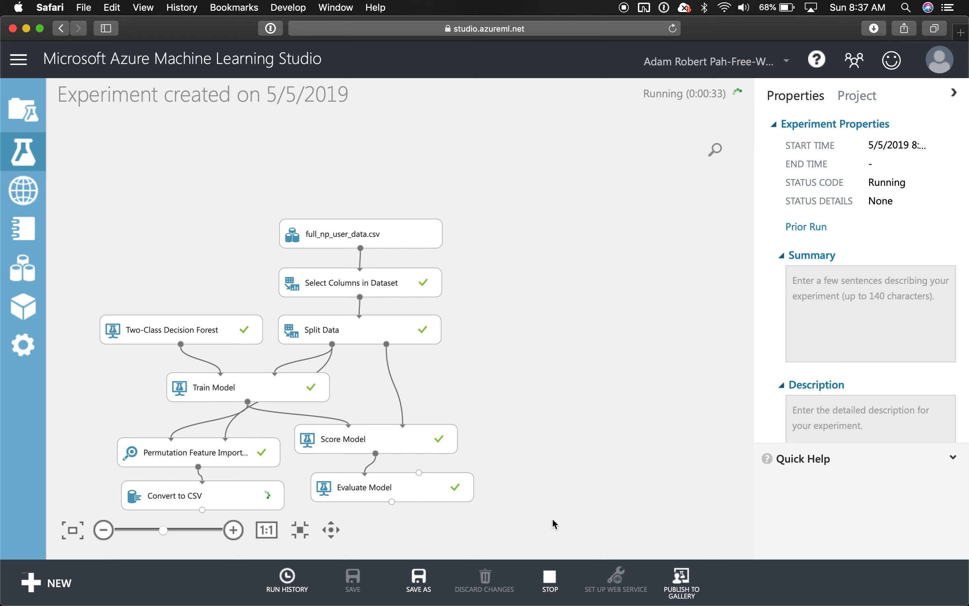
# Visualize the Evaluate Model's evaluation results, review the ROC curve and the metrics below it, and close the results.
pyautogui.click(632, 486)
pyautogui.rightClick(631, 487)
pyautogui.moveTo(705, 463)
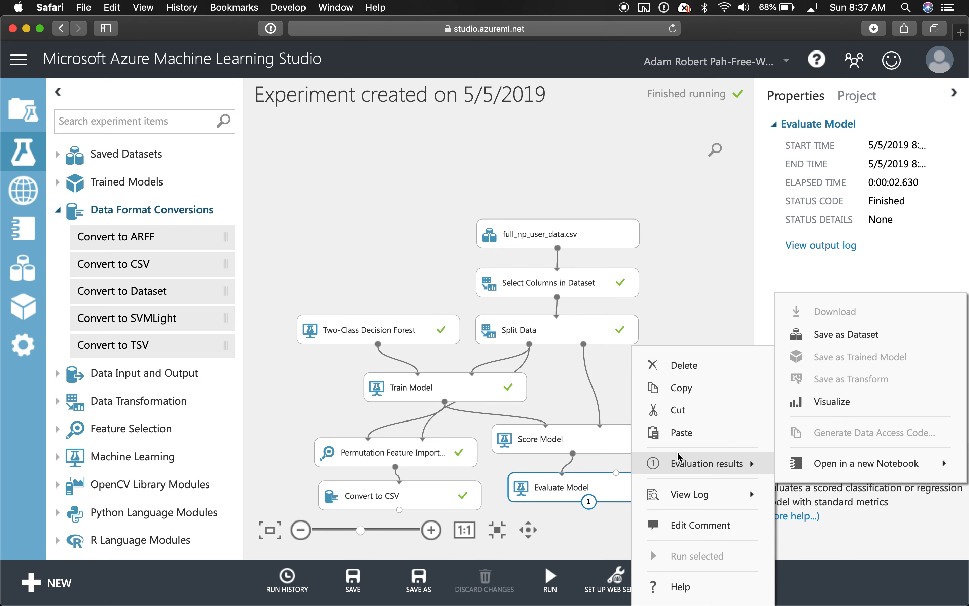
pyautogui.click(857, 400)
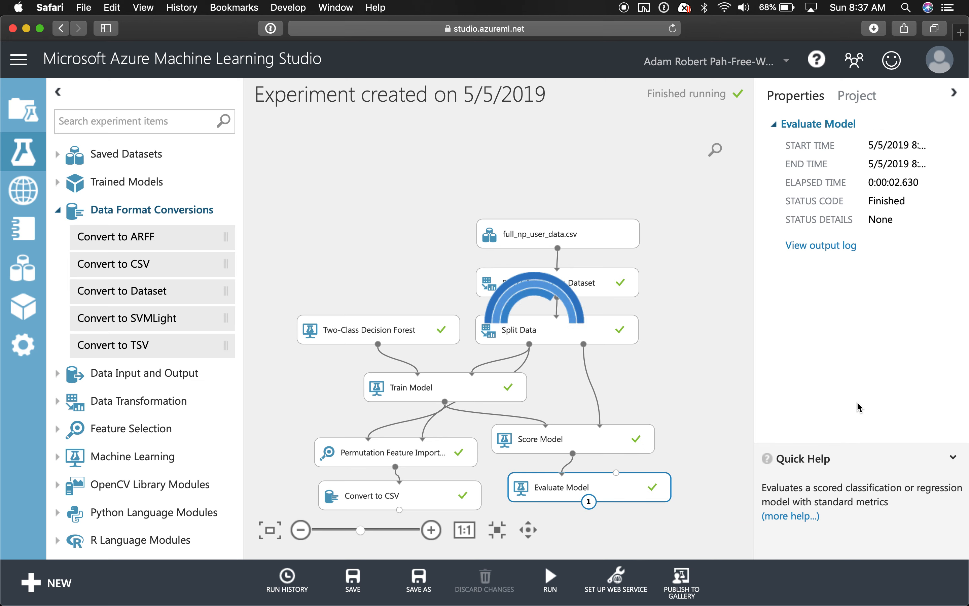
pyautogui.scroll(-3, 659, 345)
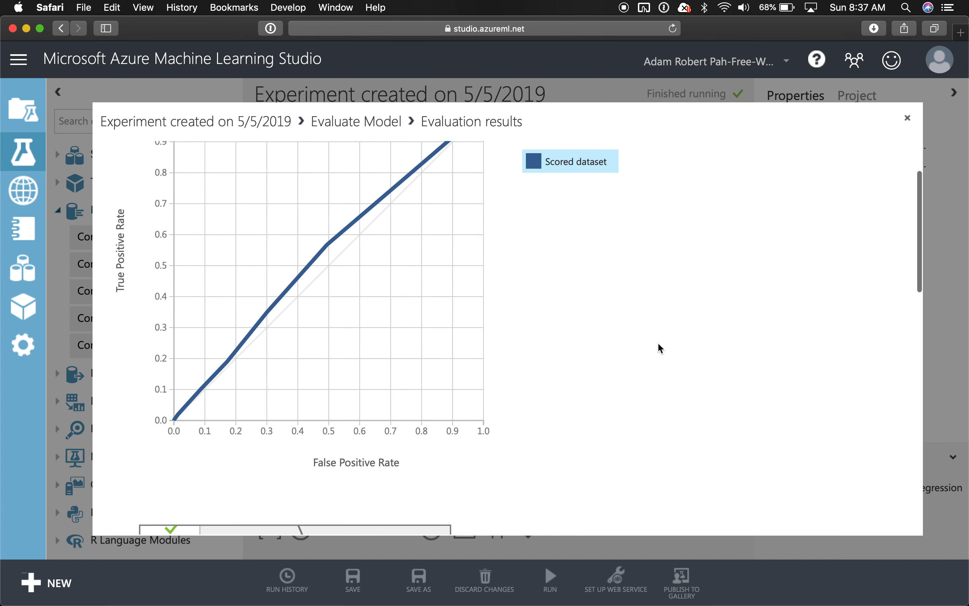
pyautogui.scroll(-1, 539, 261)
pyautogui.scroll(-10, 539, 261)
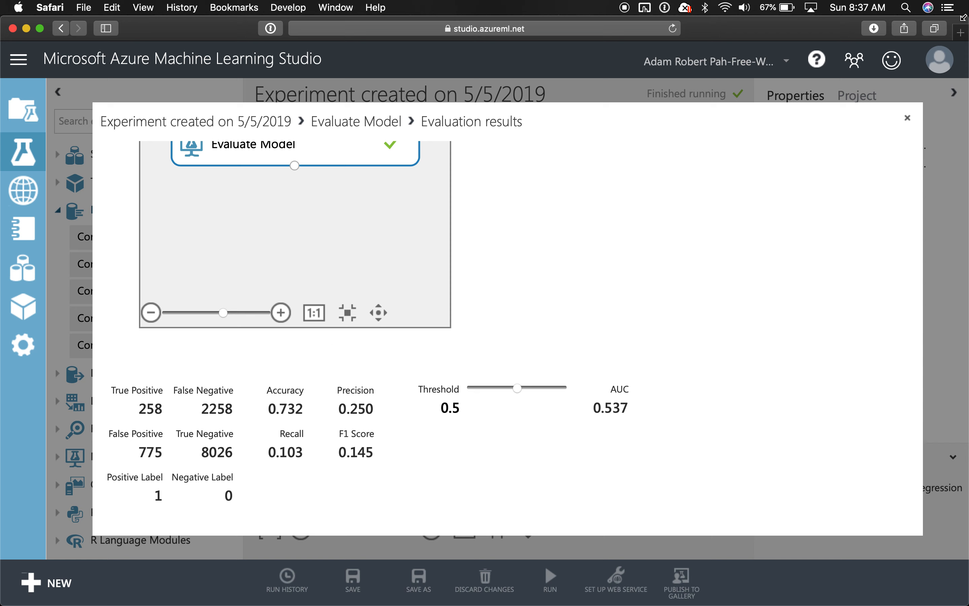
pyautogui.click(908, 117)
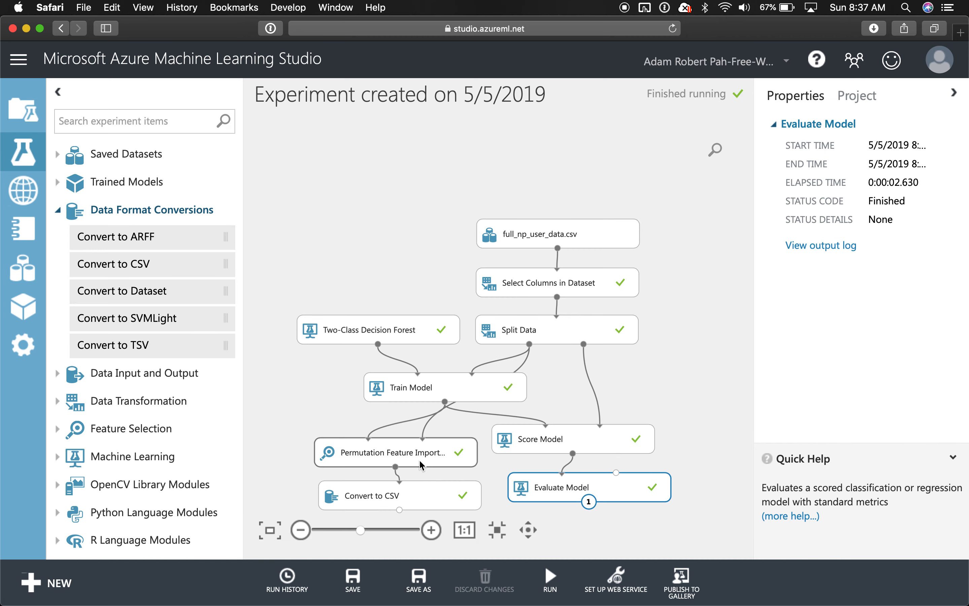
# Visualize the Permutation Feature Importance output, compare the ope and neu scores, view the Score column's statistics, and close the results.
pyautogui.rightClick(412, 451)
pyautogui.moveTo(473, 466)
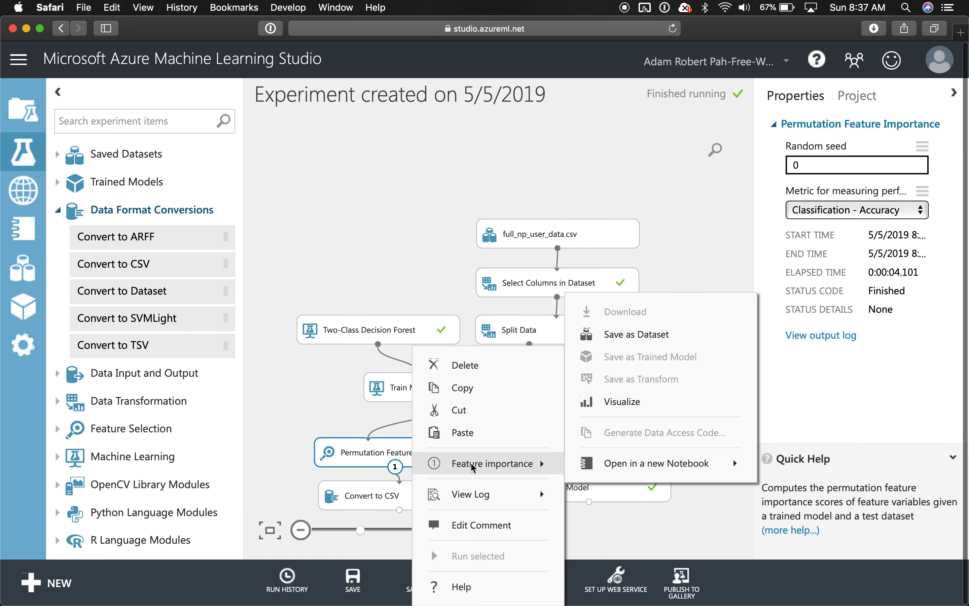
pyautogui.click(695, 403)
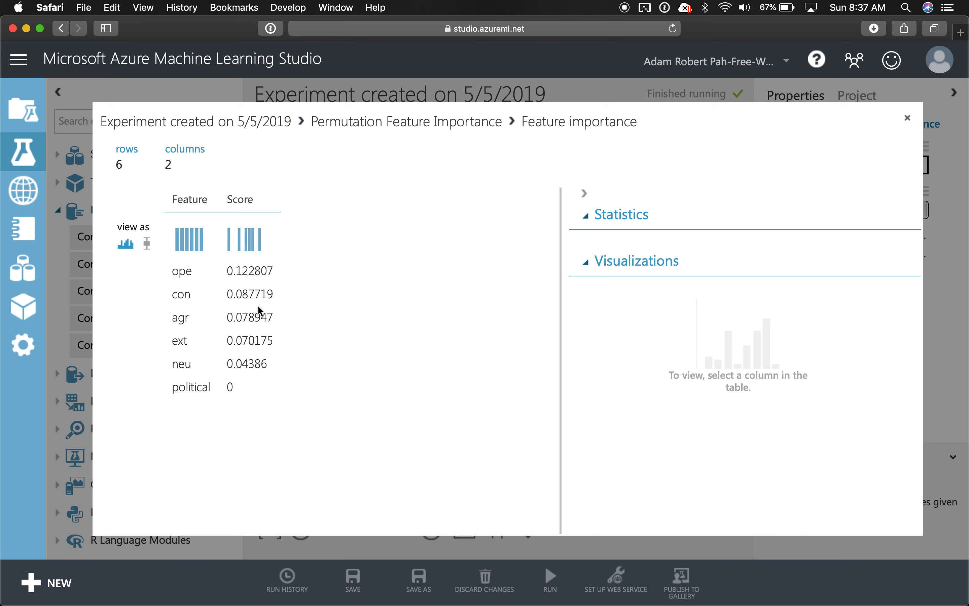
pyautogui.moveTo(276, 268); pyautogui.dragTo(166, 276)
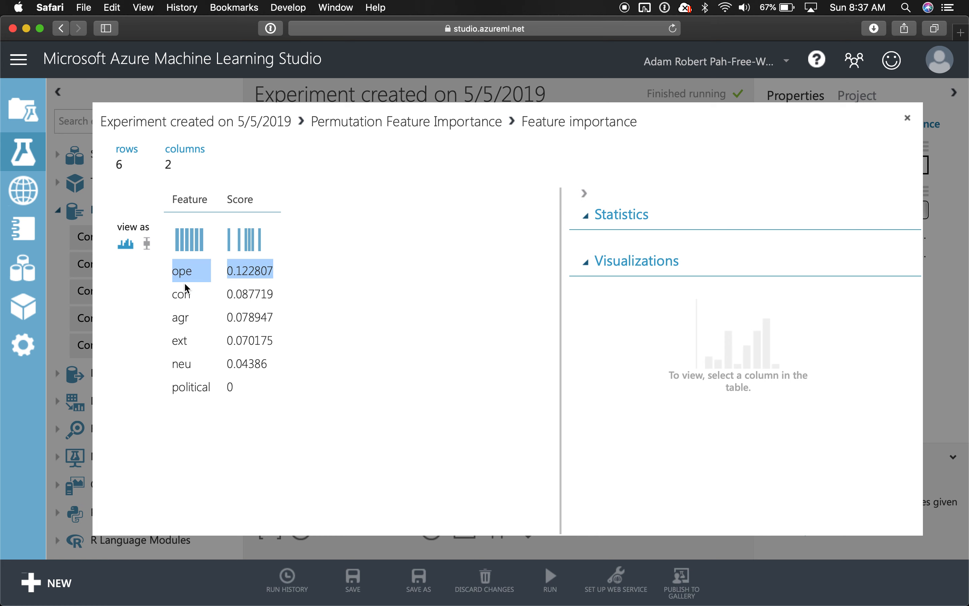
pyautogui.click(271, 362)
pyautogui.moveTo(271, 364); pyautogui.dragTo(152, 364)
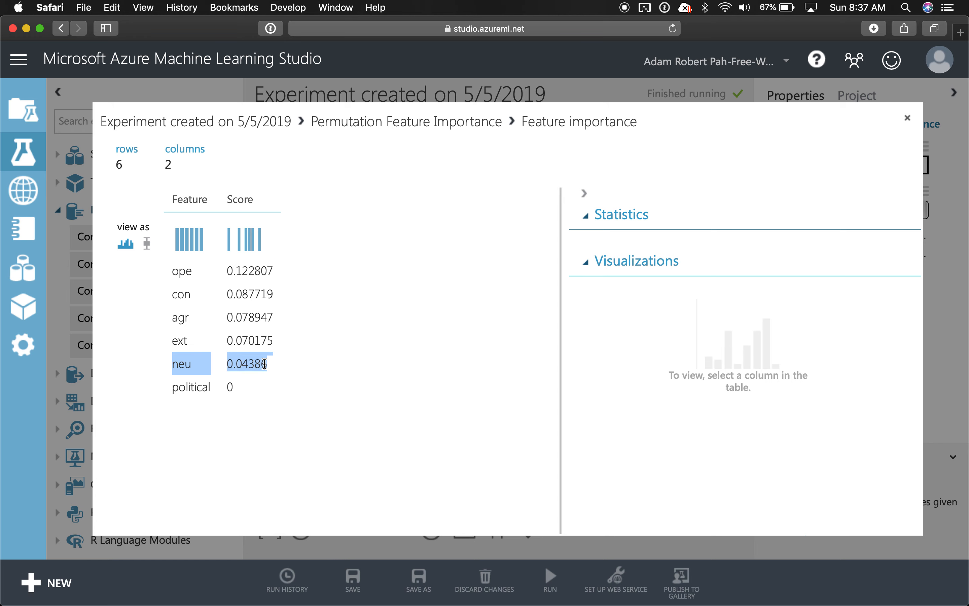
pyautogui.click(265, 364)
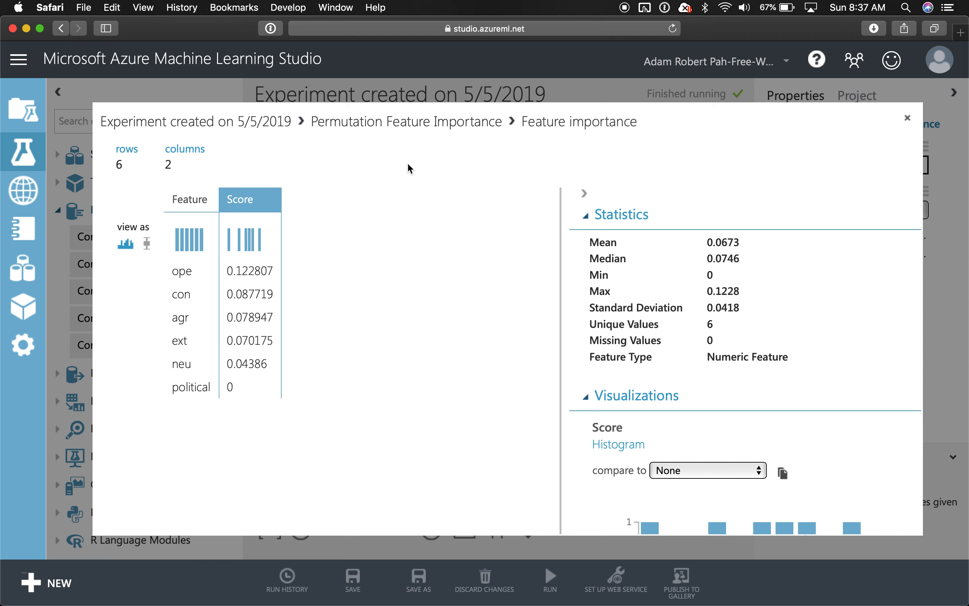
pyautogui.click(908, 119)
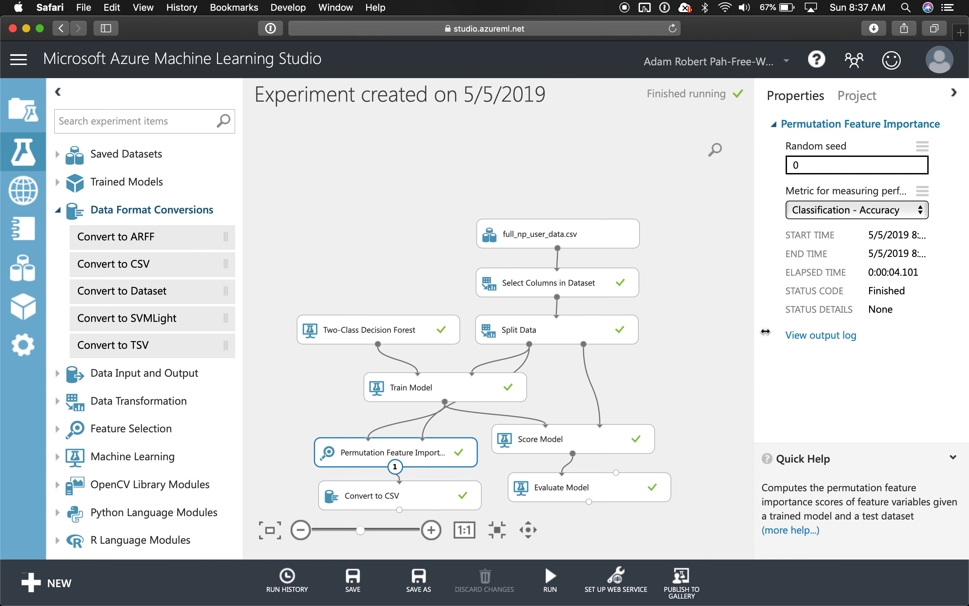
pyautogui.click(720, 321)
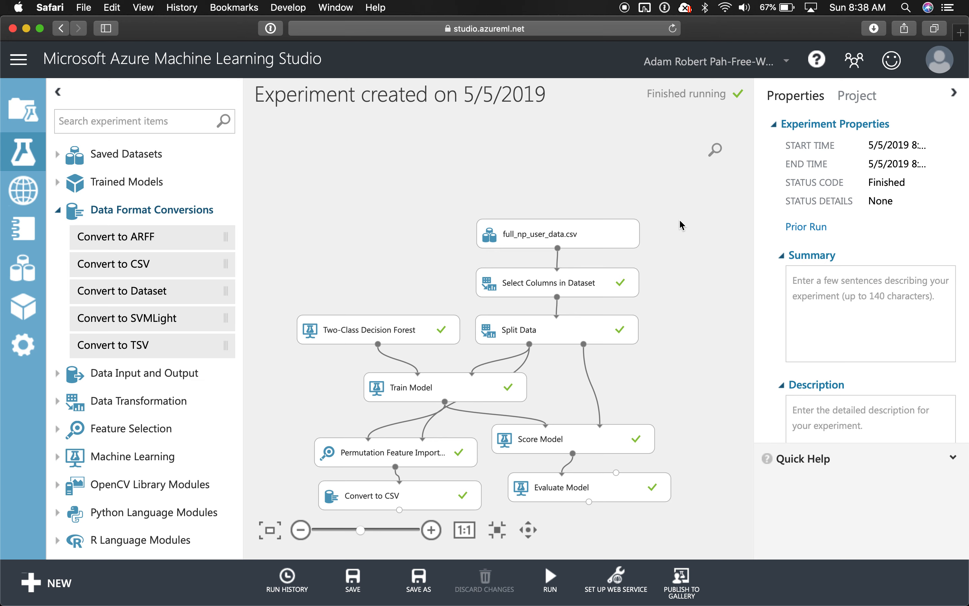
pyautogui.click(626, 8)
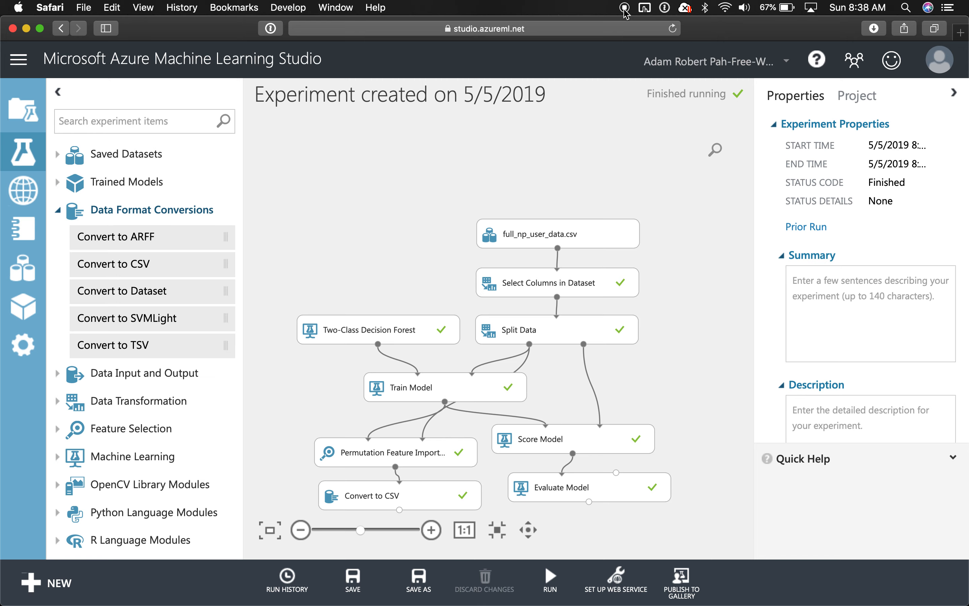